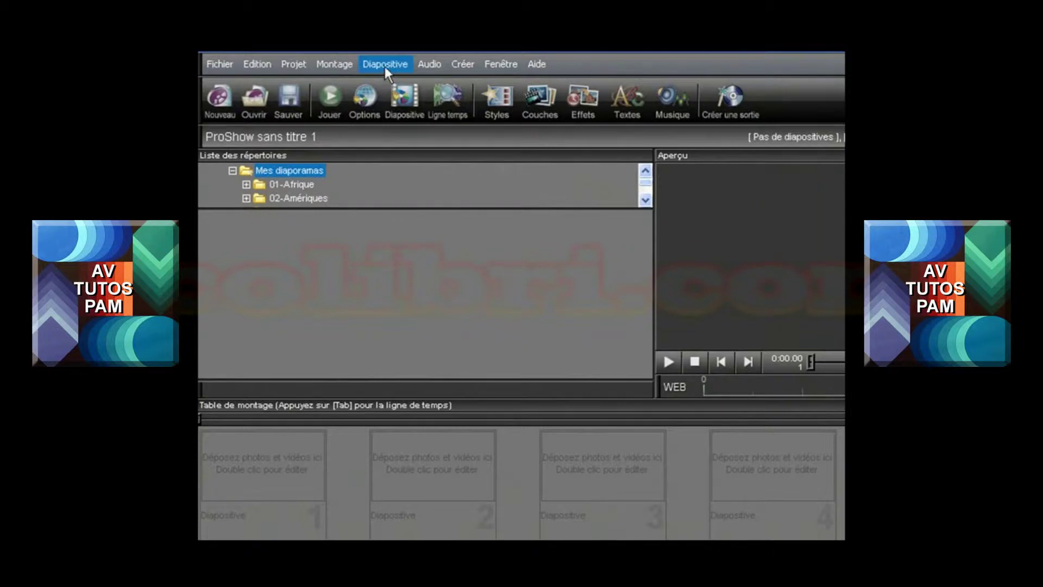
Insert a blank slide as the first slide of the show
click(385, 65)
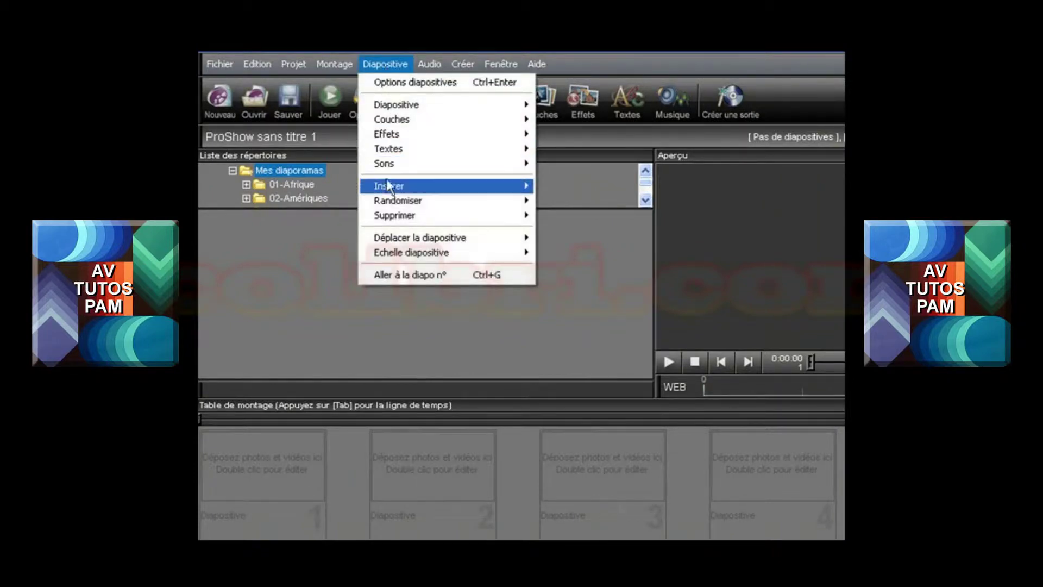
mouse_move(387, 186)
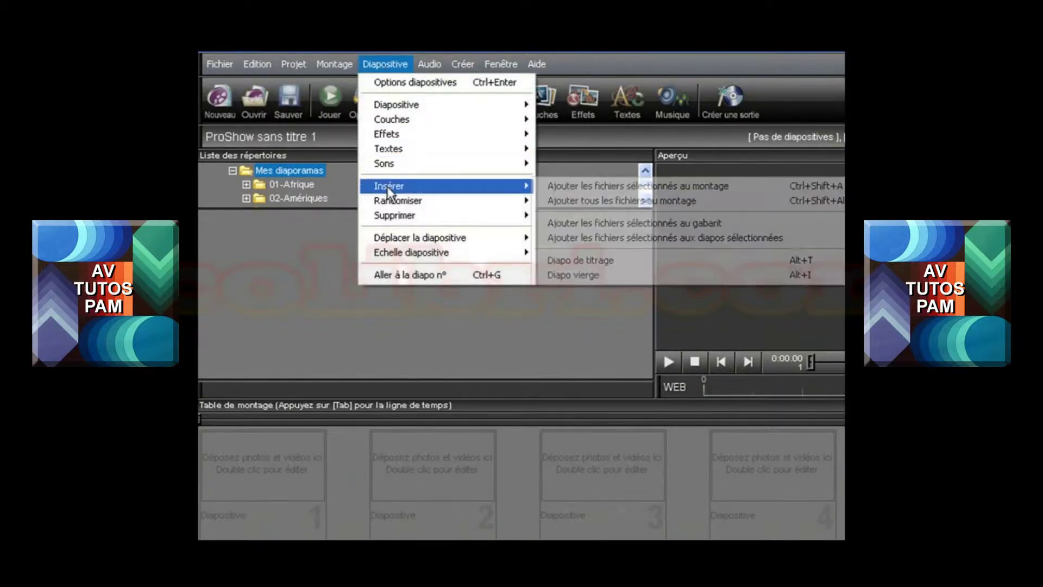
click(579, 275)
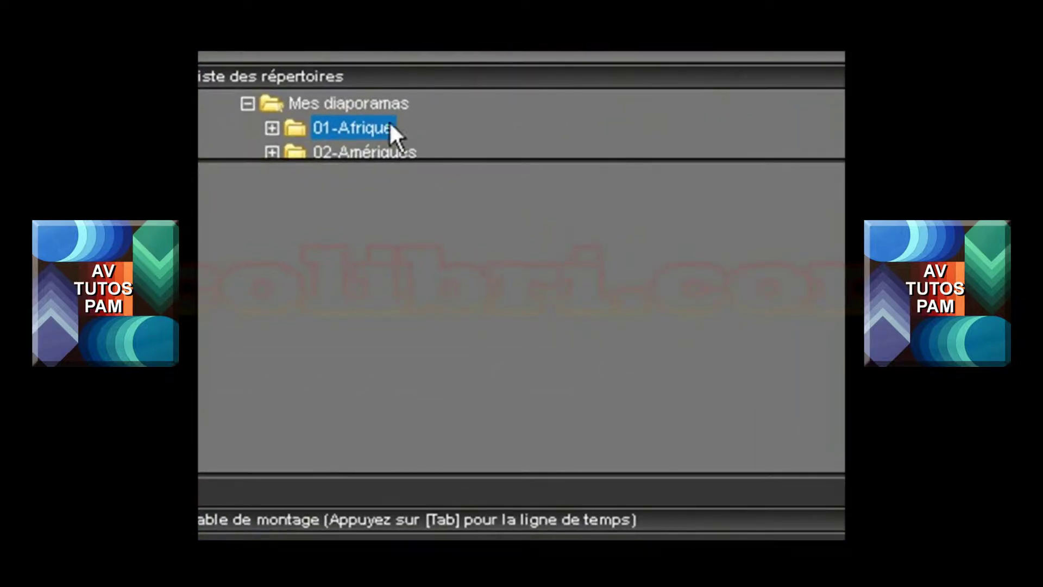
Open the CARCA-jpeg image folder inside 05-France > CARCASSONNE, enlarging the directory list to show its subfolders
click(365, 103)
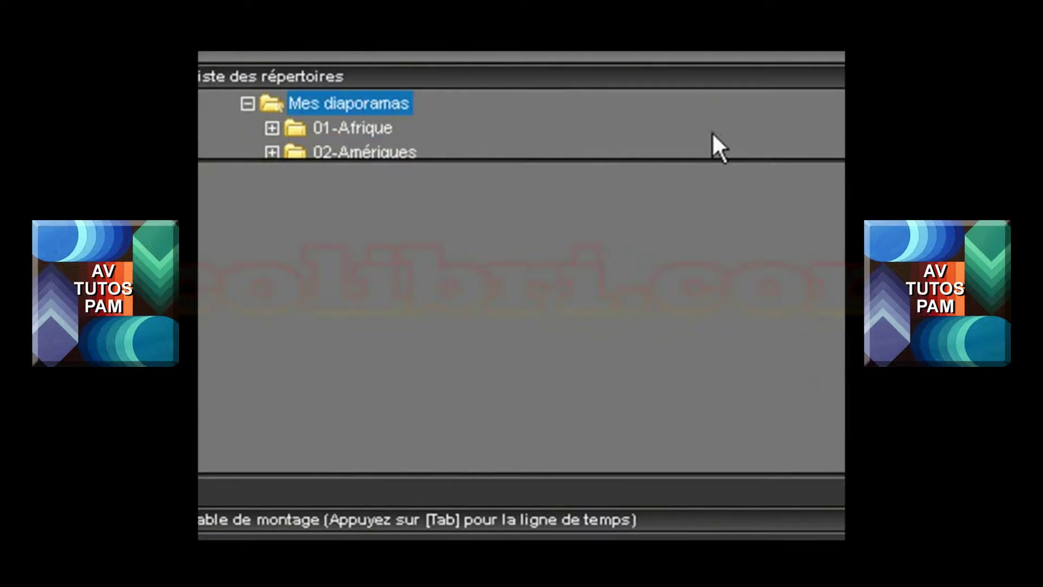
scroll(559, 143, down, 4)
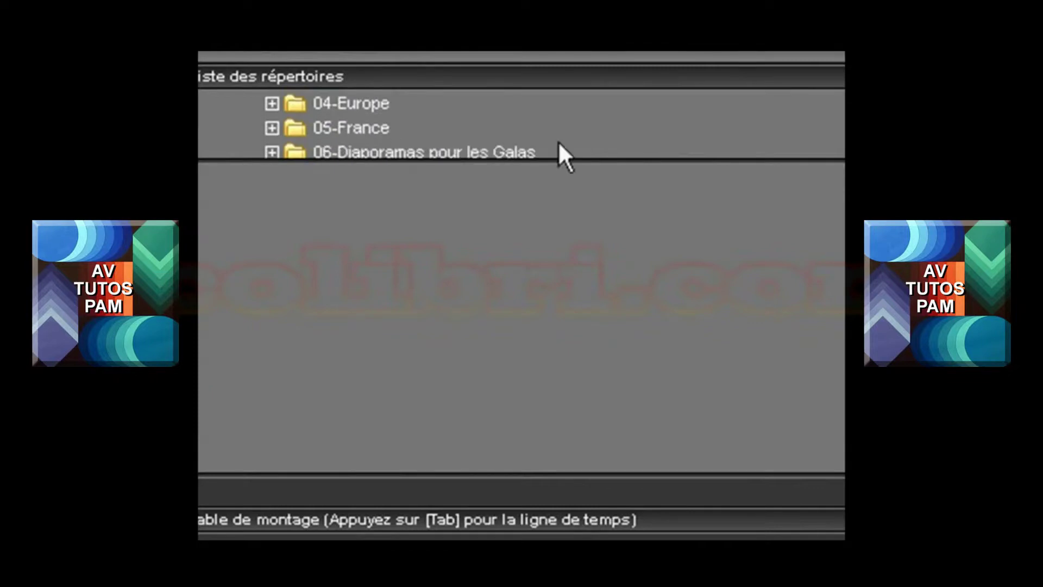
click(347, 128)
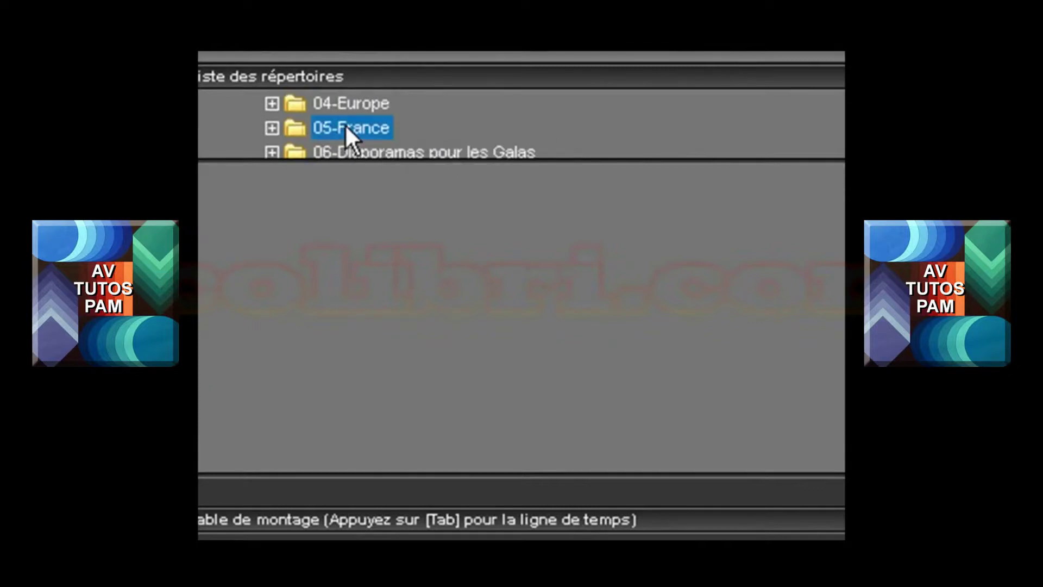
click(272, 128)
drag(507, 161, 511, 318)
click(392, 201)
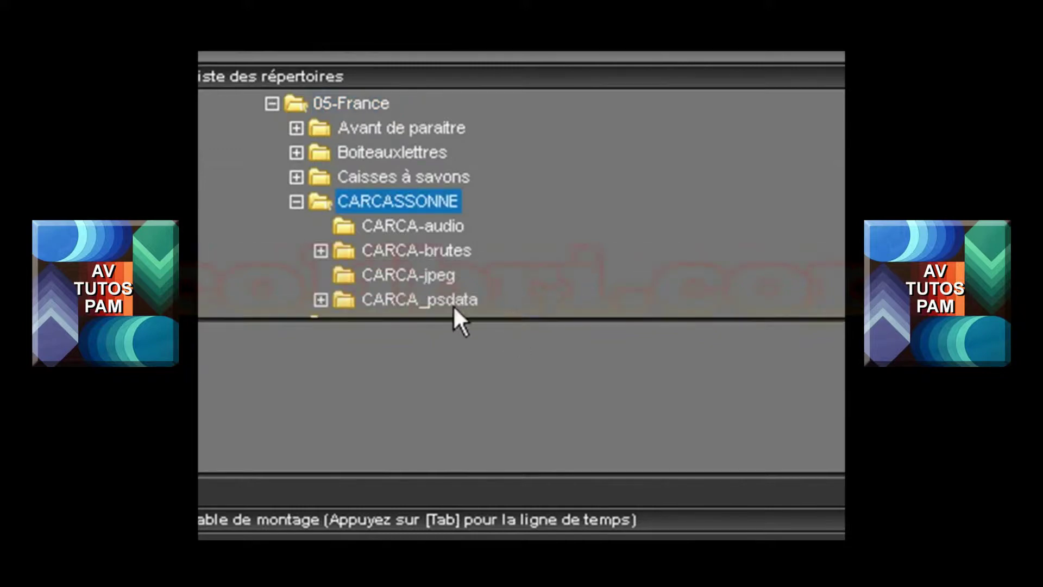
click(418, 274)
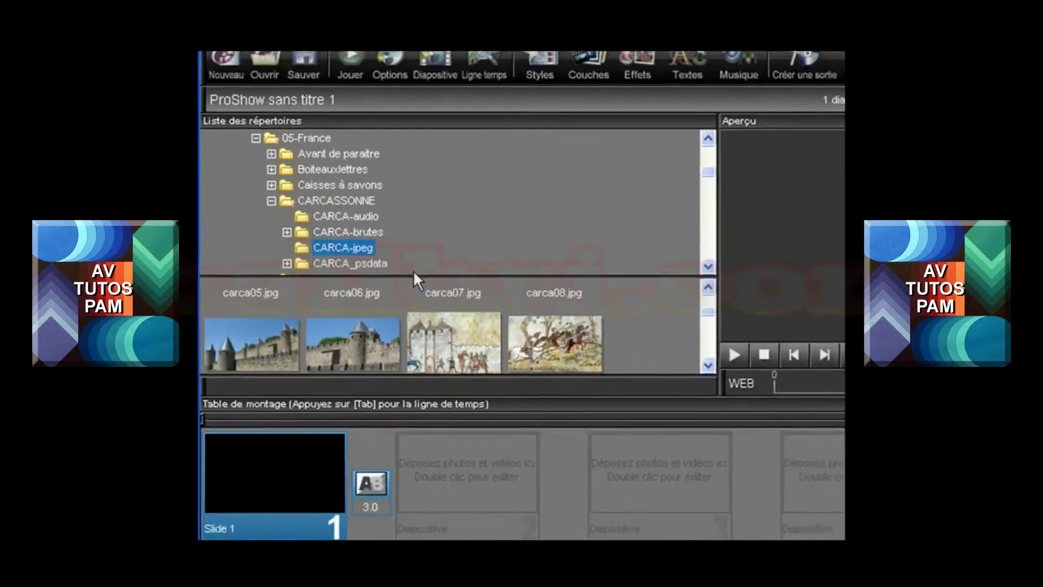
Enlarge the thumbnail area and preview carca02.jpg, carca04.jpg, carca06.jpg and carca07.jpg
drag(413, 275, 409, 144)
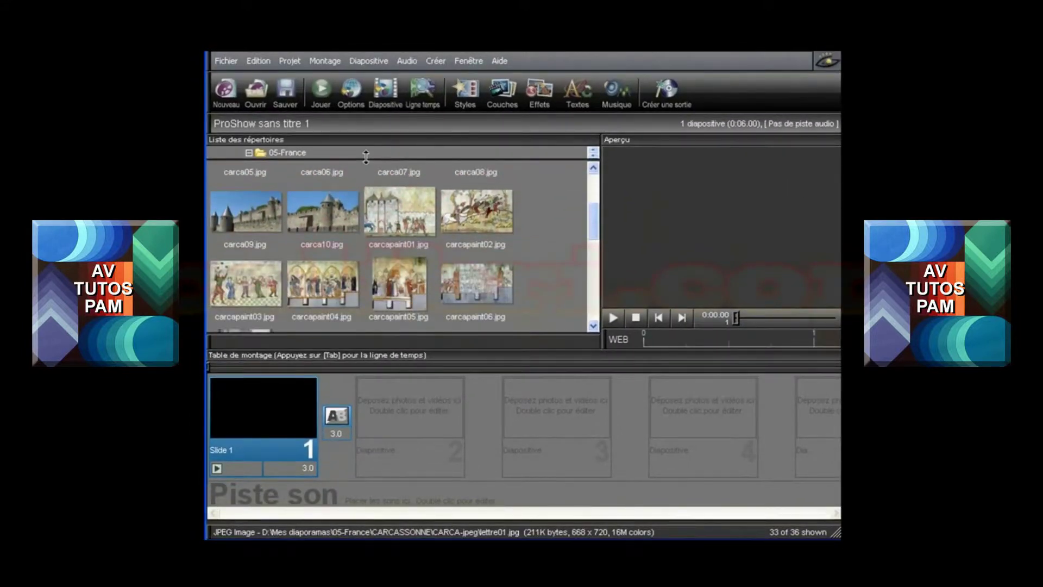
drag(598, 218, 593, 183)
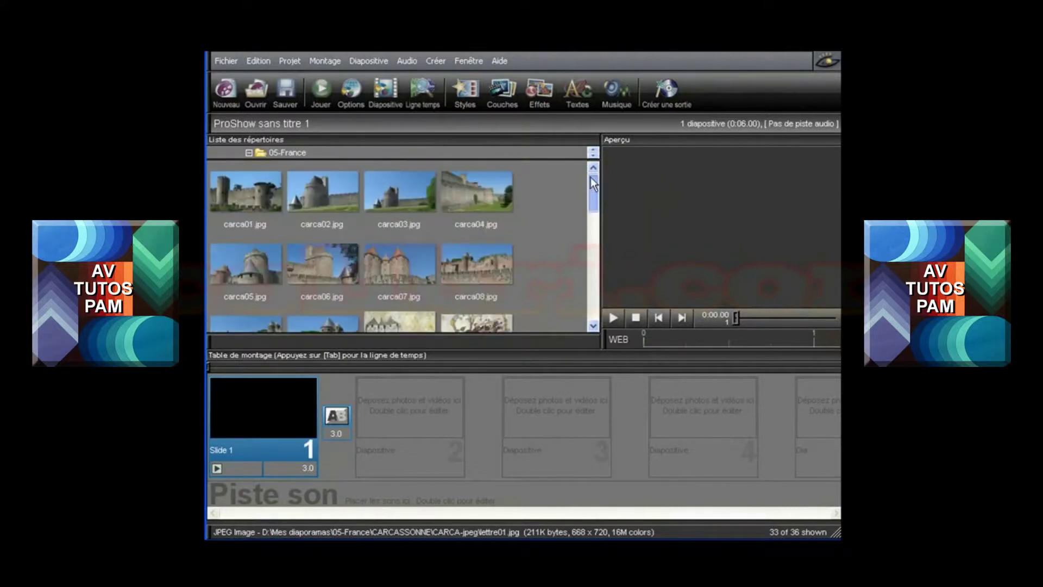
click(332, 194)
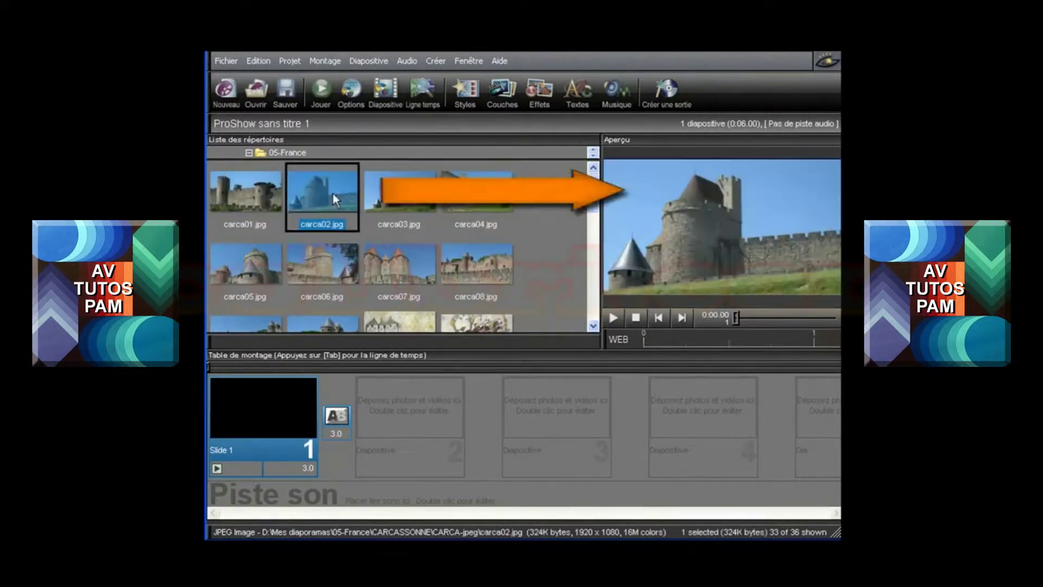
click(461, 200)
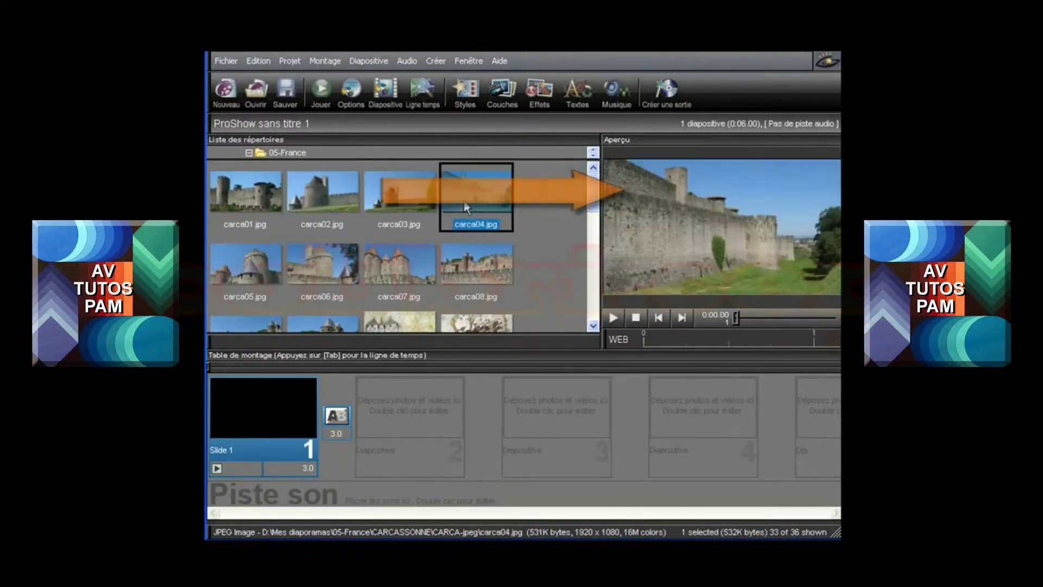
click(322, 269)
click(383, 267)
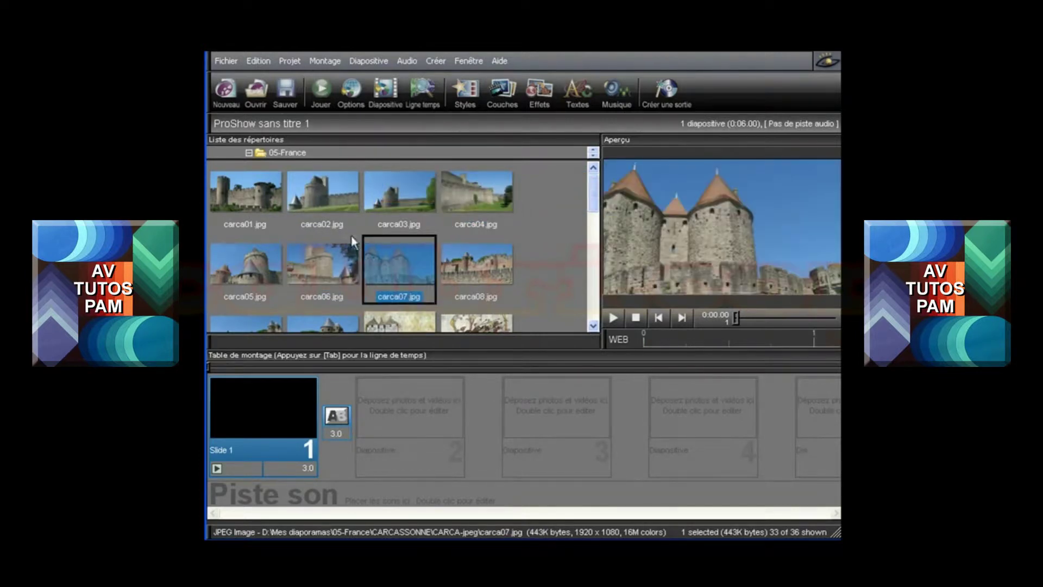
click(321, 195)
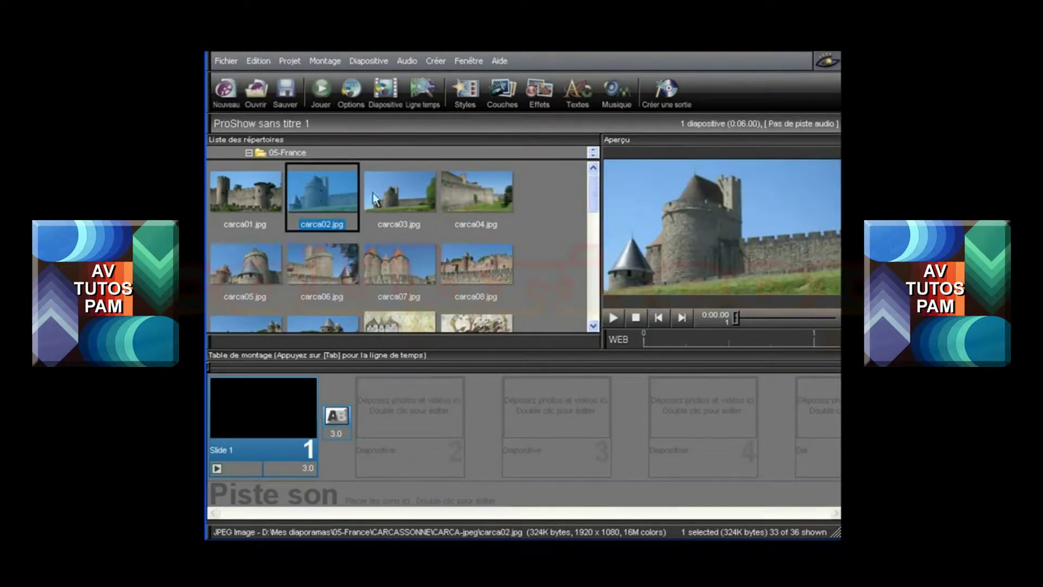
Place carca03.jpg as slide 2 and carca02.jpg as slide 3 in the storyboard
click(395, 193)
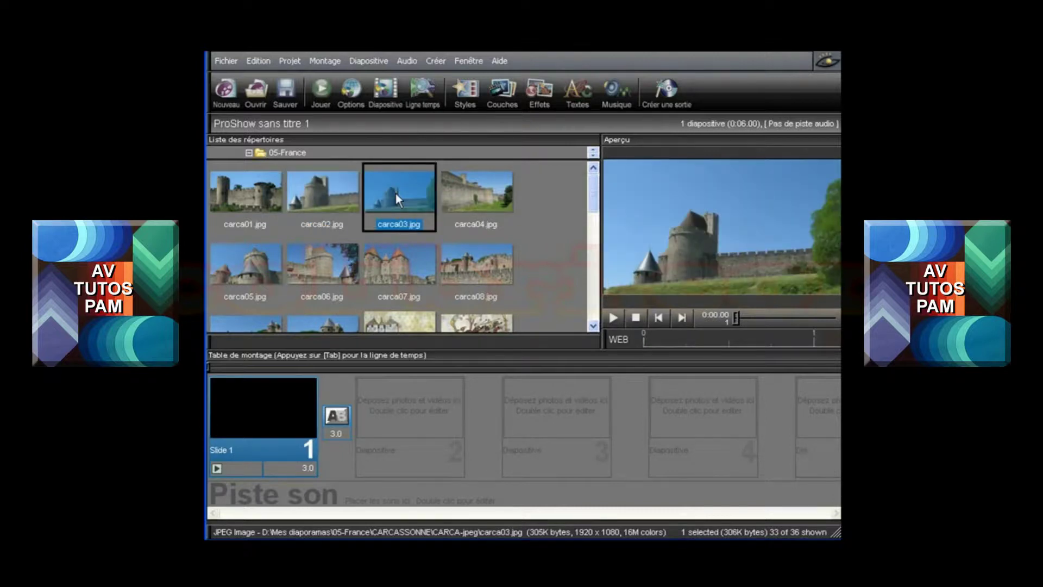
drag(396, 193, 384, 393)
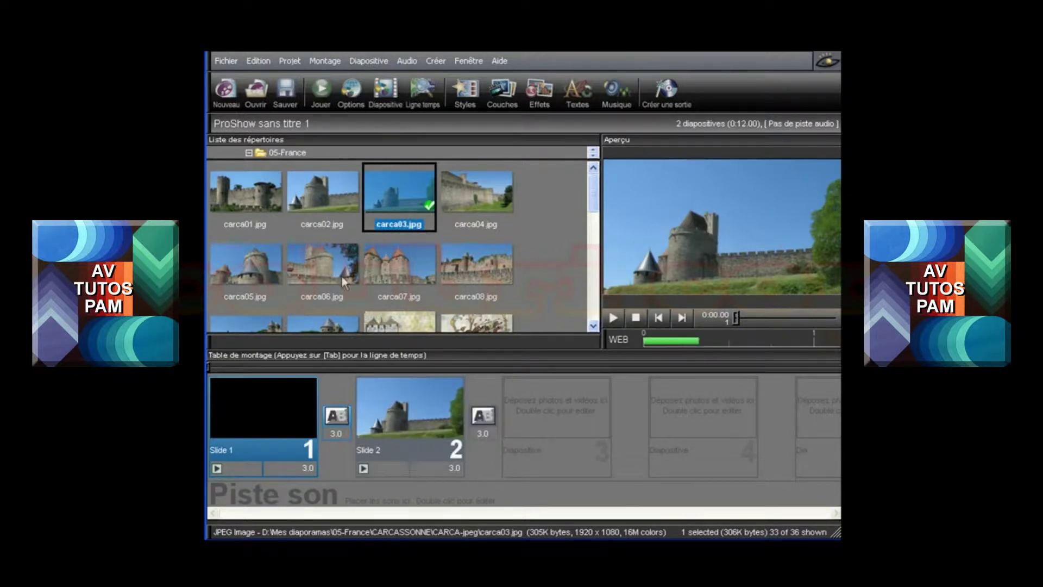
click(314, 190)
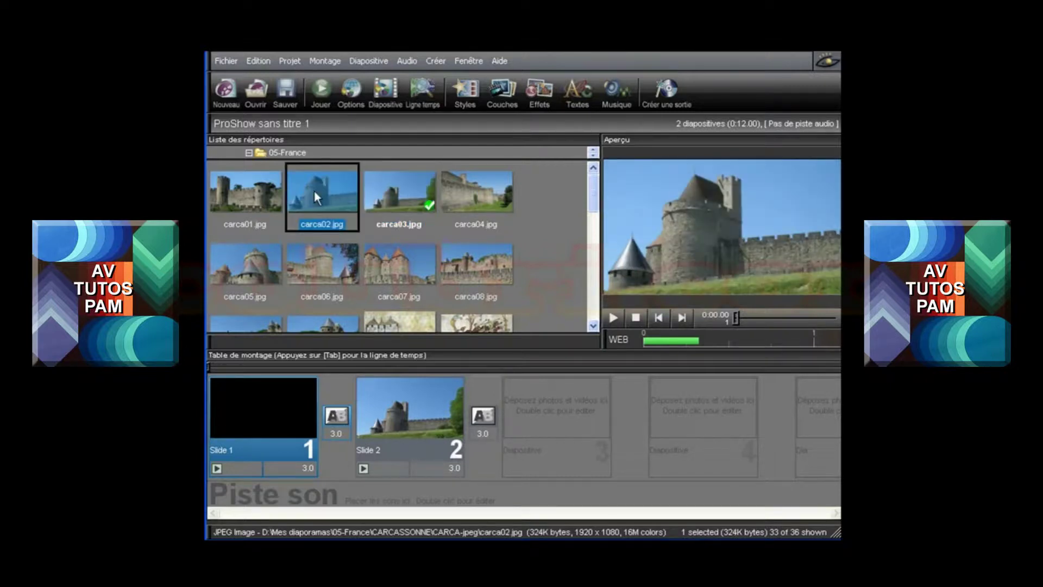
mouse_move(314, 190)
mouse_down()
mouse_move(411, 302)
mouse_move(532, 412)
mouse_up()
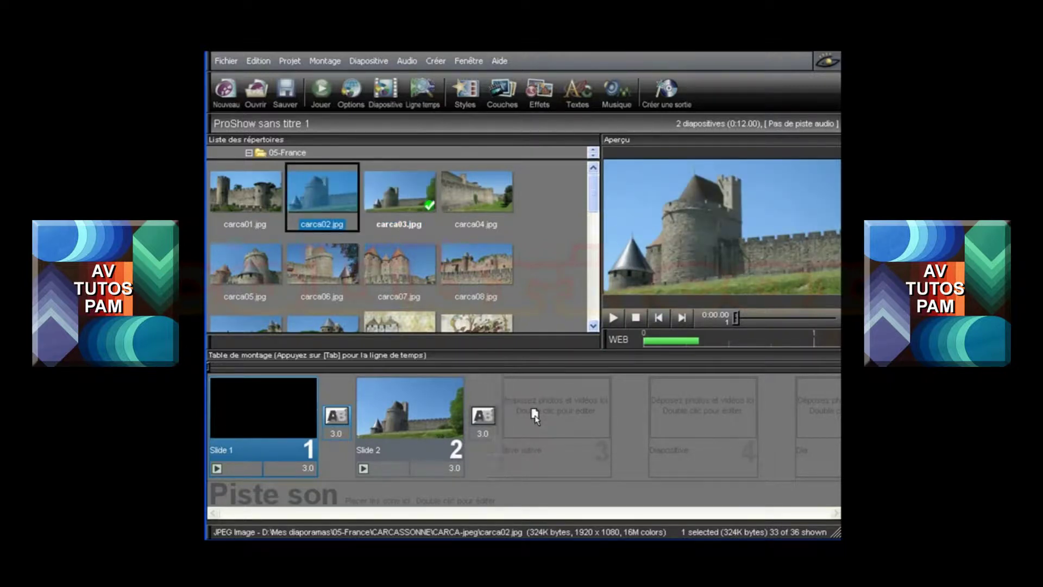
Add carcapaint01.jpg as slide 4 and lettre02.jpg as slide 5 of the storyboard
click(307, 264)
scroll(306, 263, down, 3)
double_click(399, 174)
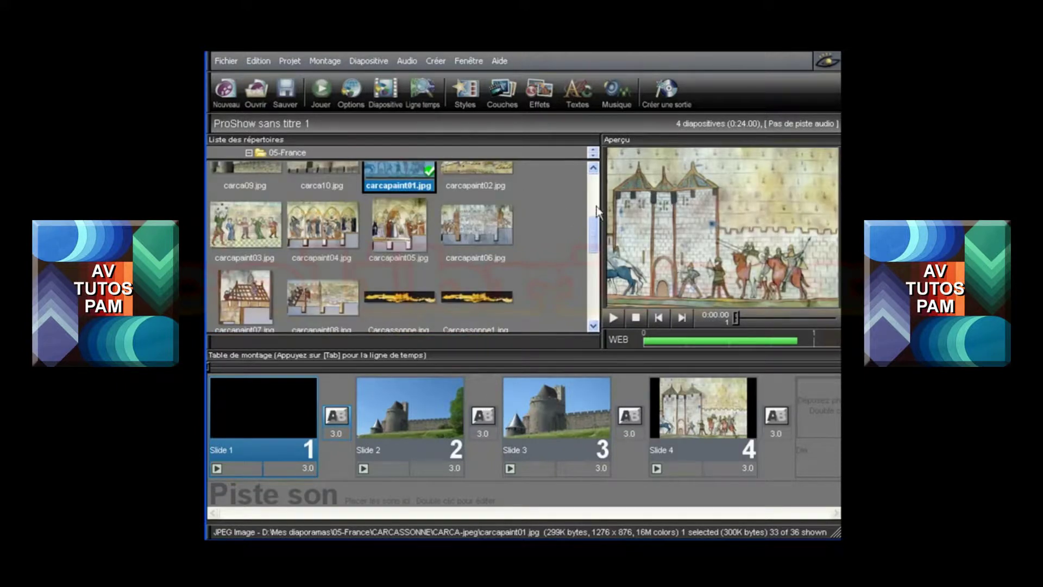
scroll(598, 228, down, 2)
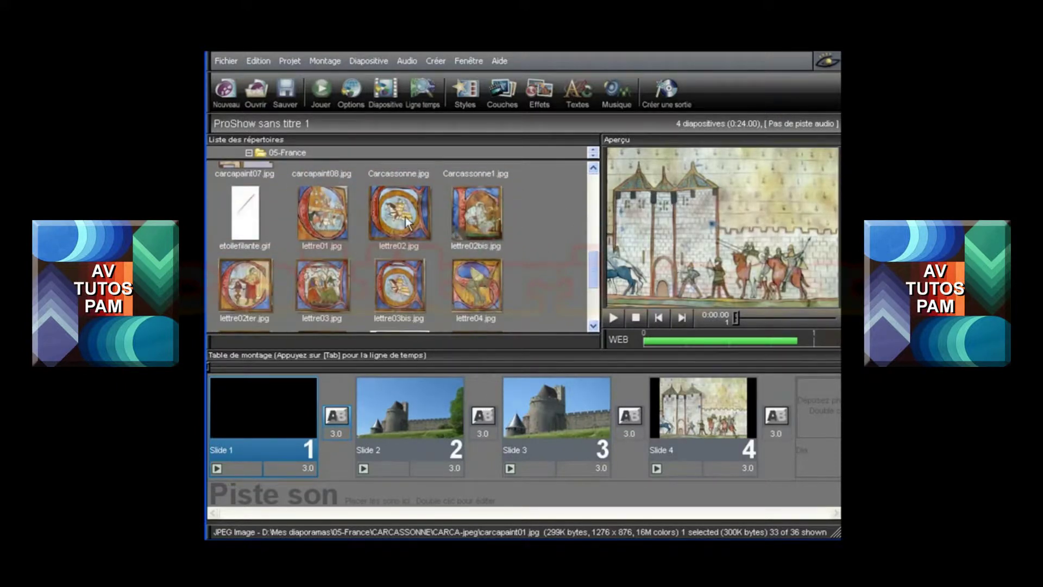
click(406, 223)
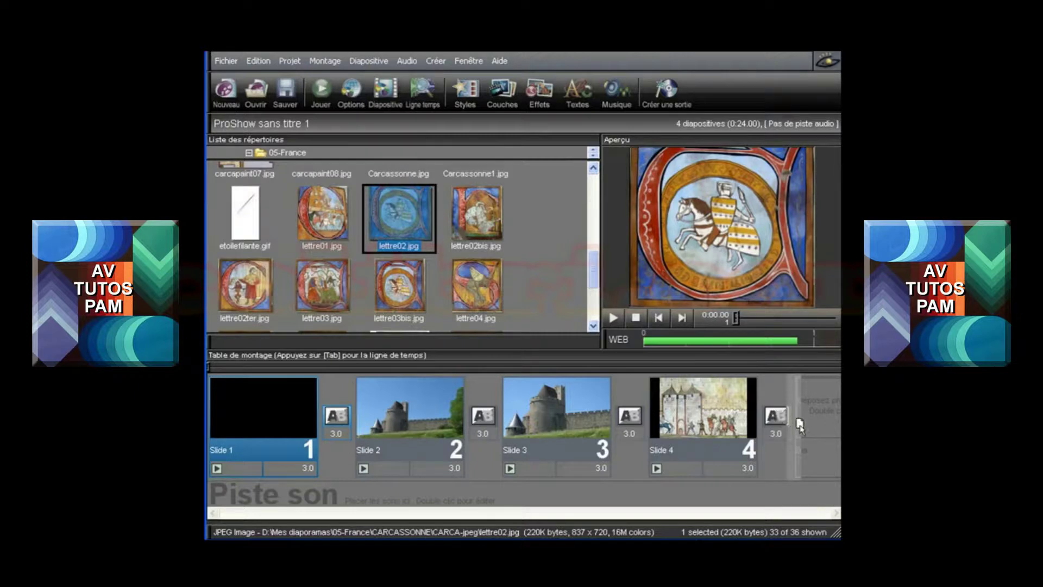
drag(797, 419, 805, 427)
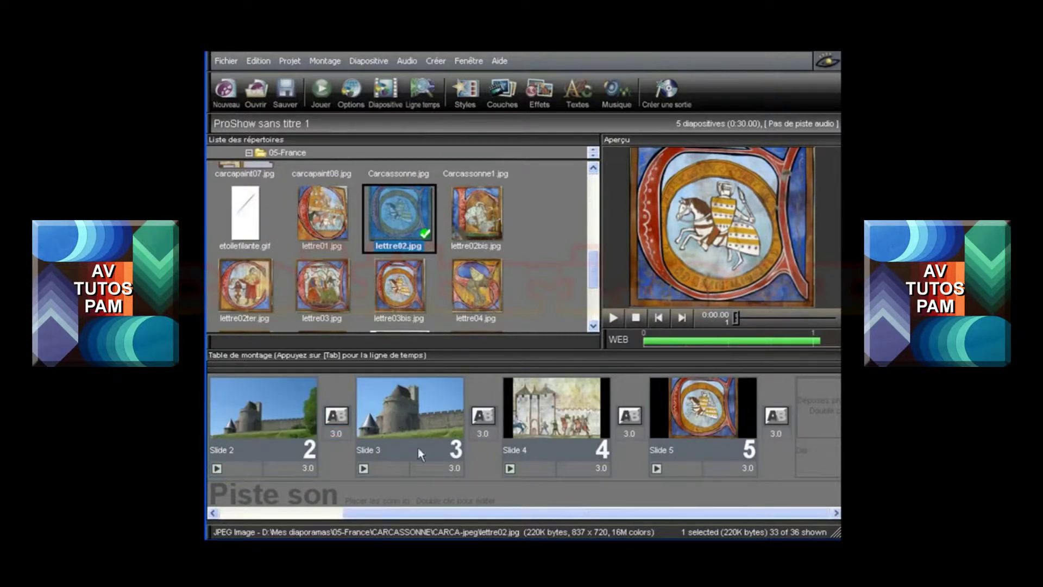
Set the display time of slide 2 to 5 seconds
drag(407, 513, 301, 509)
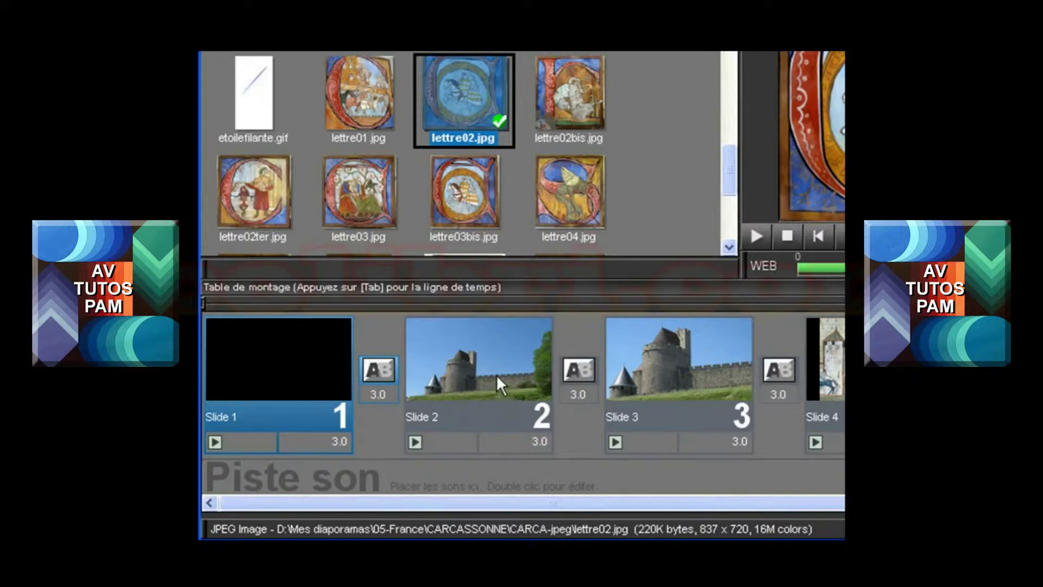
click(480, 352)
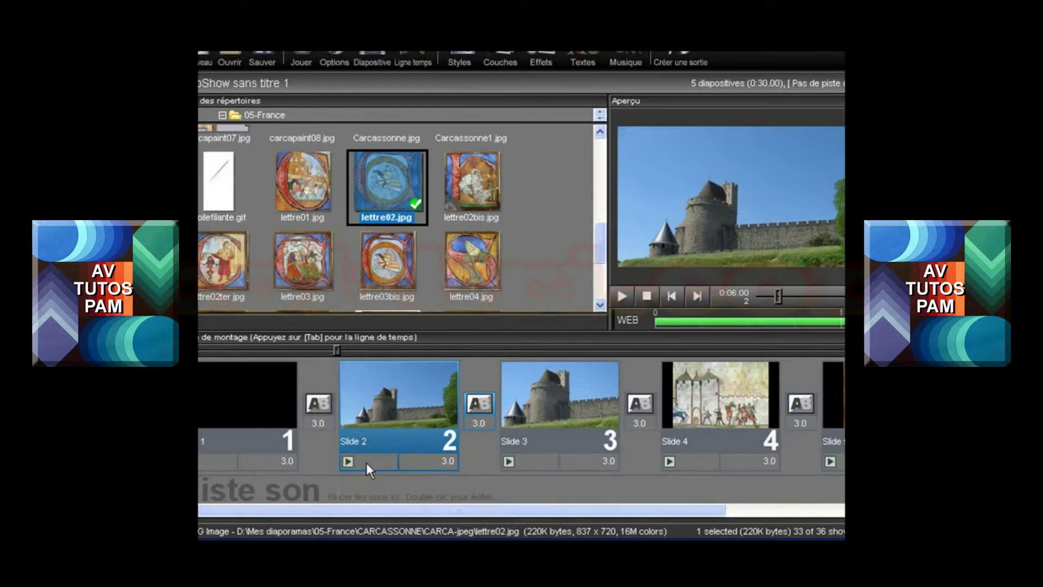
click(449, 462)
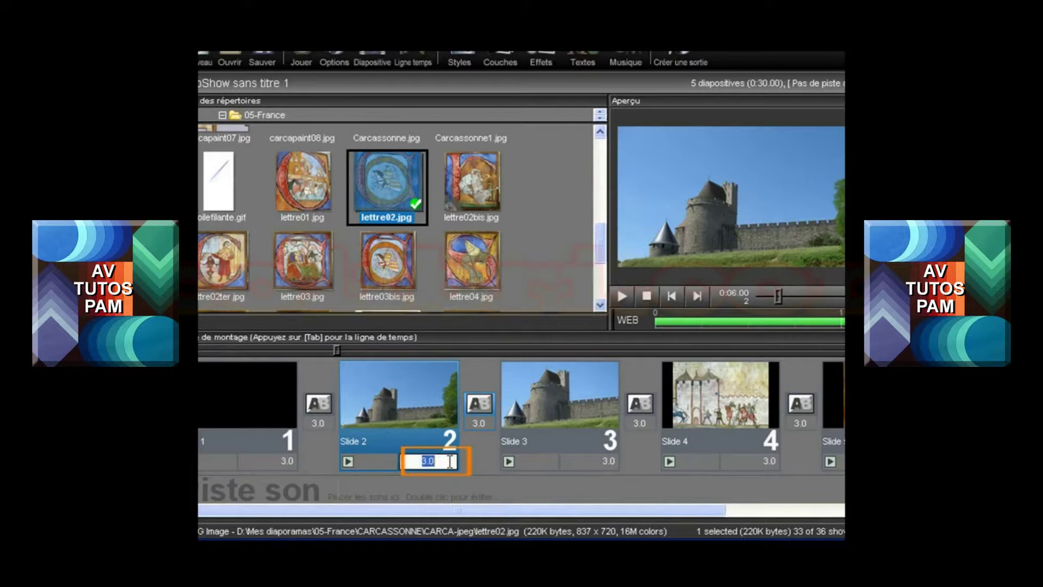
text(5)
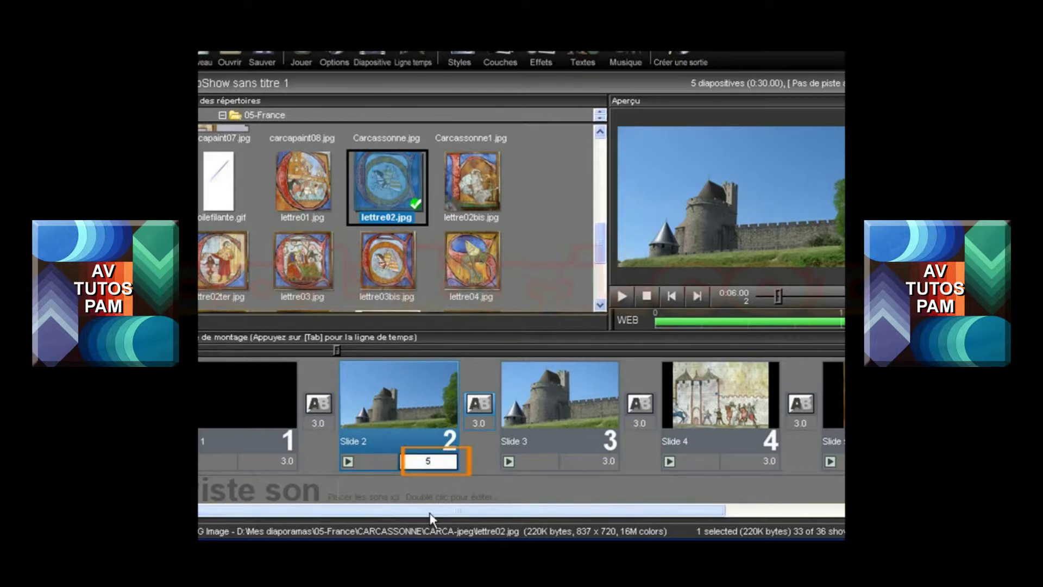
key(Return)
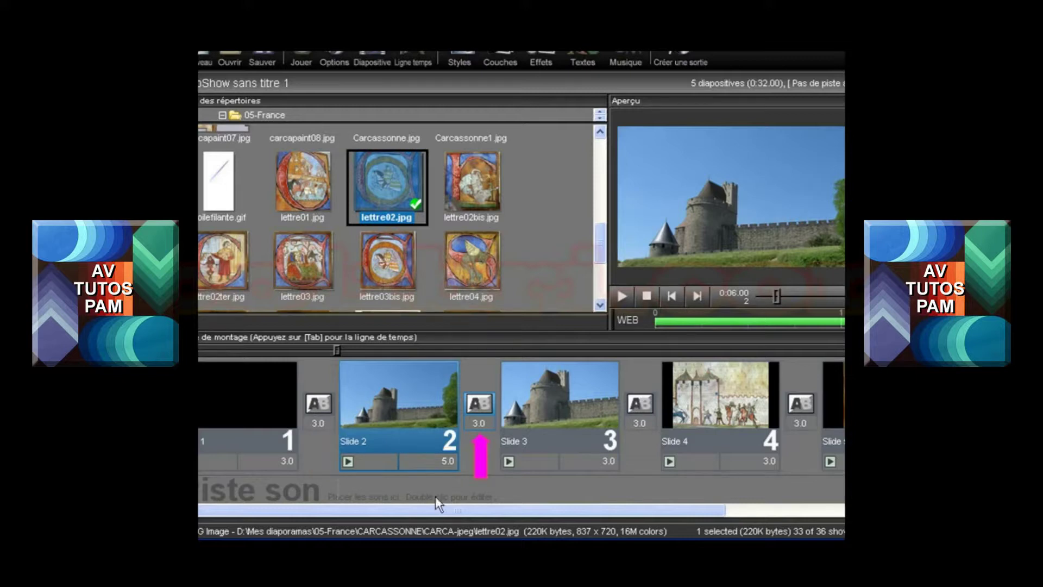
Set the display time of slide 2 to 5.23 seconds
click(443, 461)
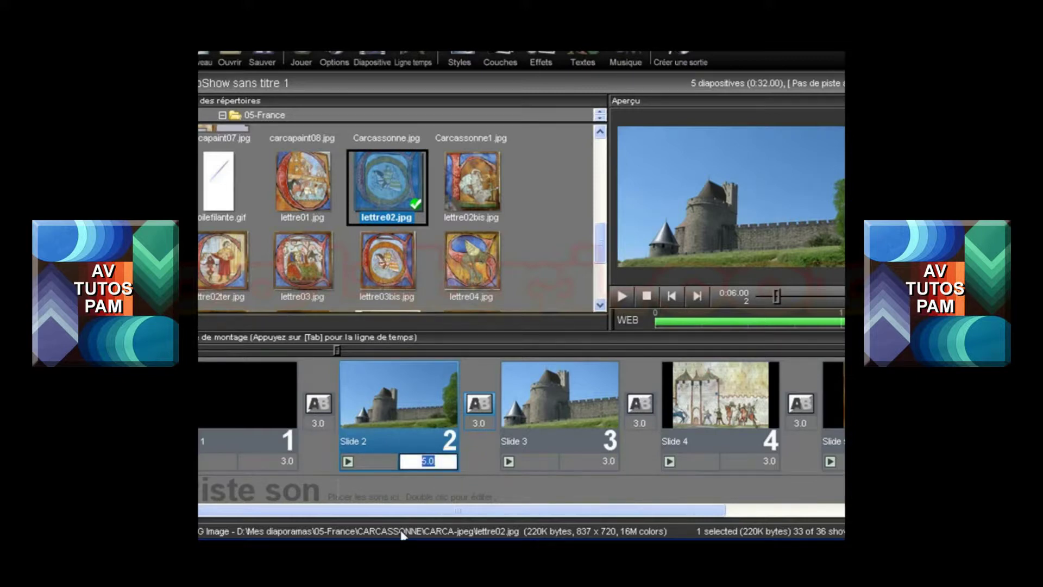
text(5.23)
key(Return)
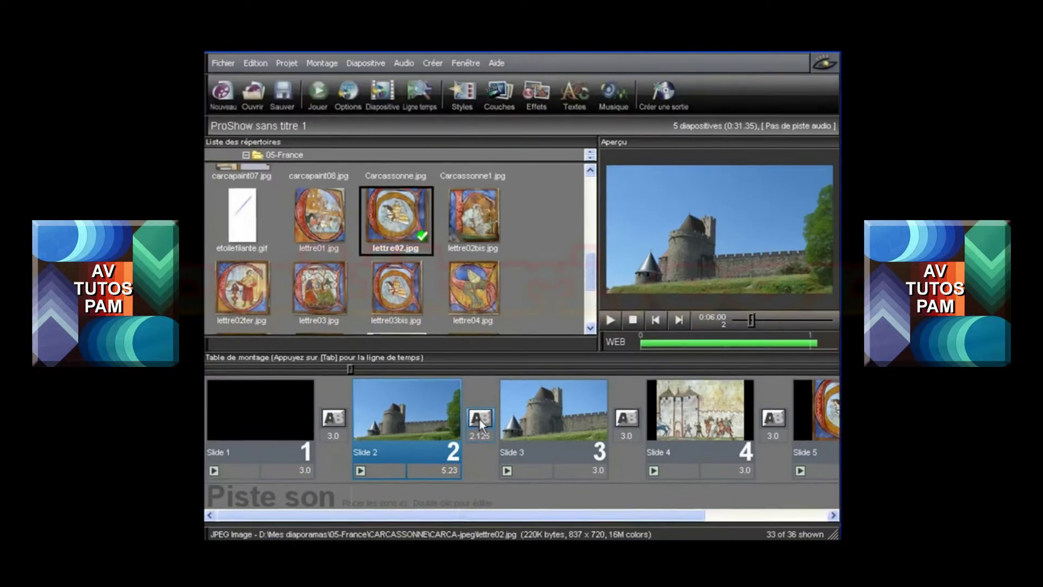
Change the transition between slides 2 and 3 to Cut (No transition) with a duration of 0
click(479, 419)
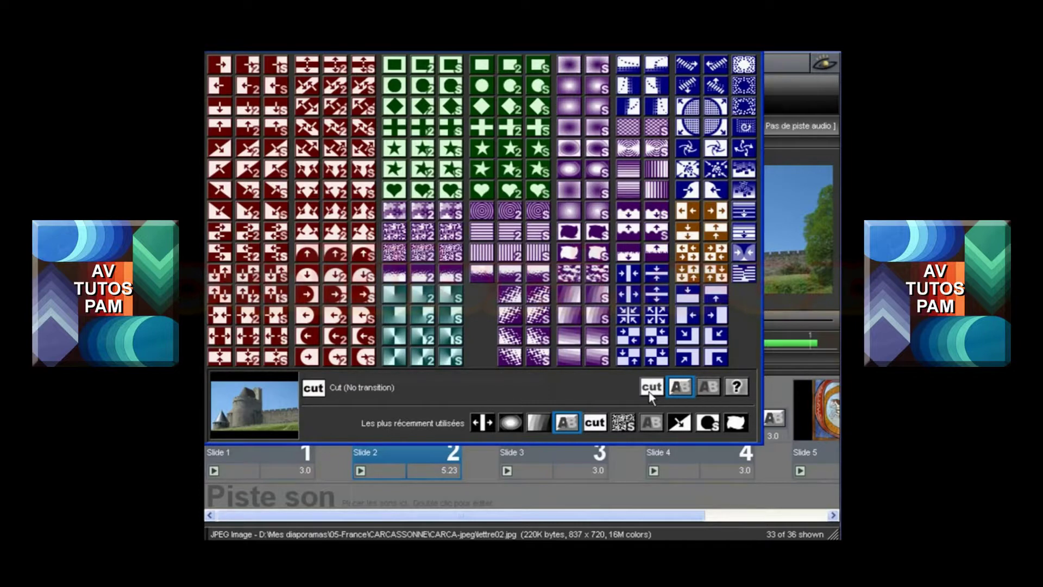
click(650, 391)
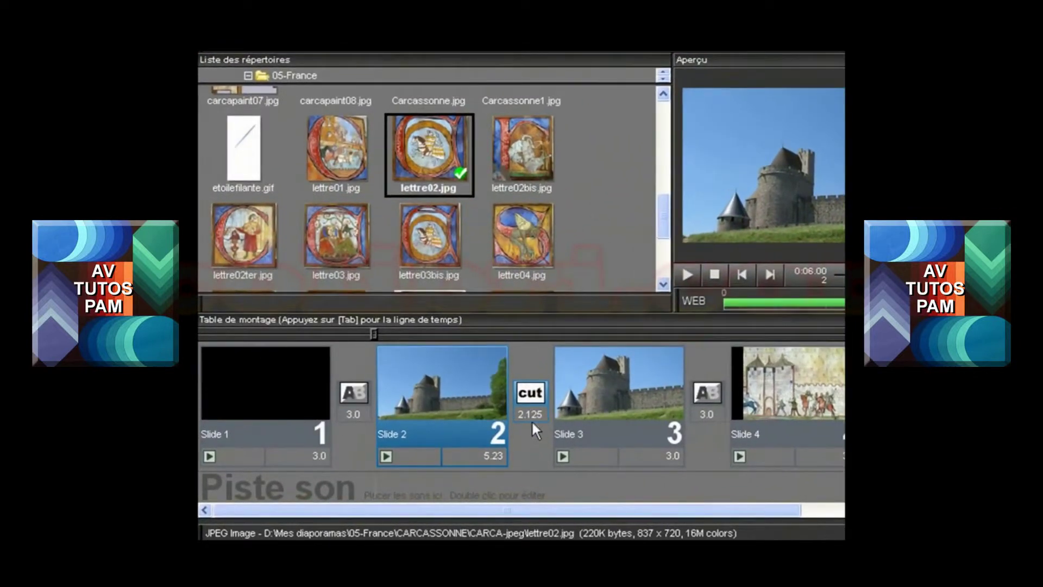
text(0)
key(Return)
Insert a blank slide at the lettre02.jpg slide, number 5 in the storyboard
drag(504, 510, 668, 509)
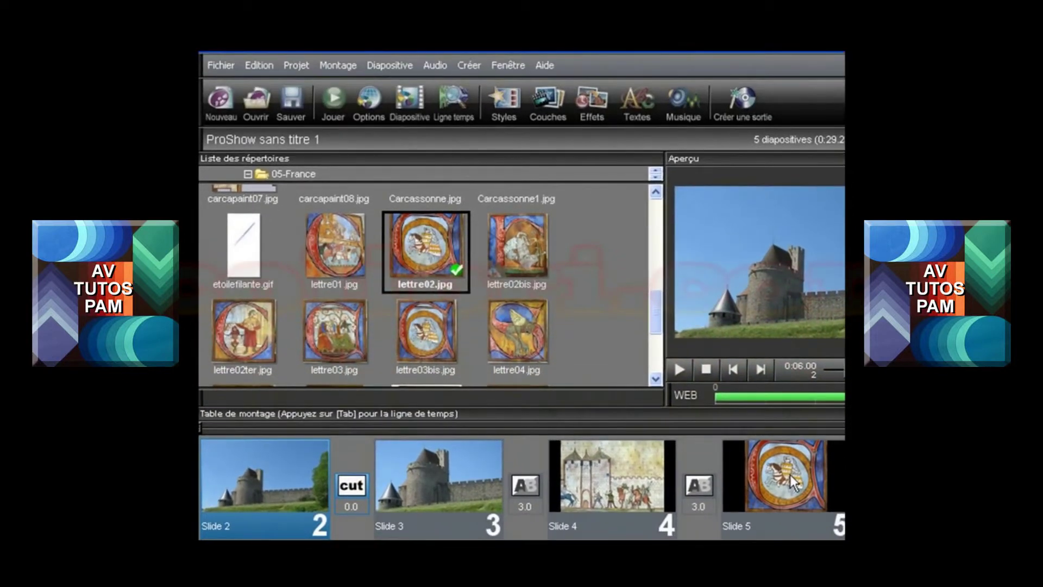
click(790, 474)
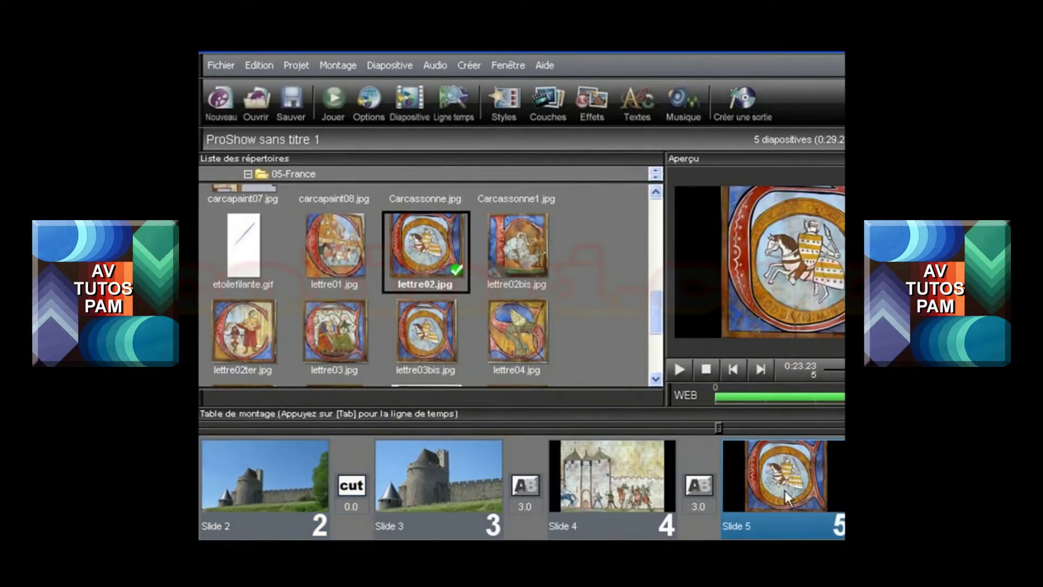
click(394, 64)
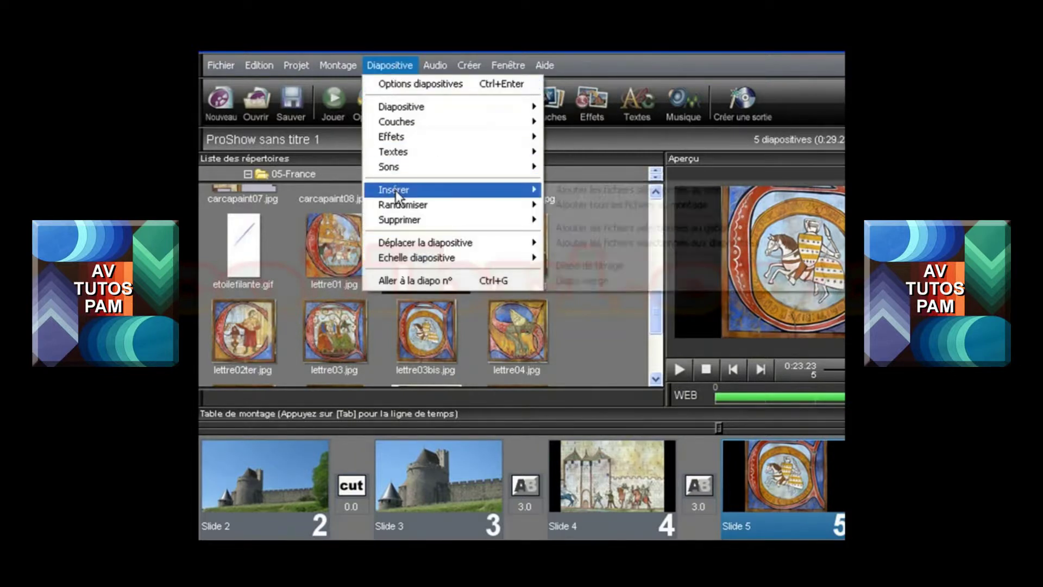
mouse_move(396, 190)
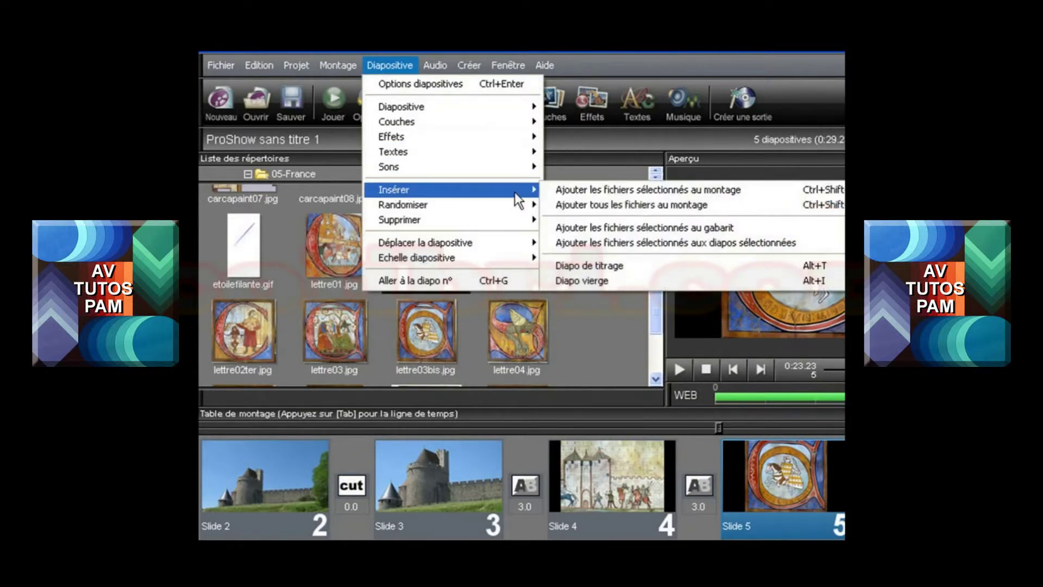
click(584, 281)
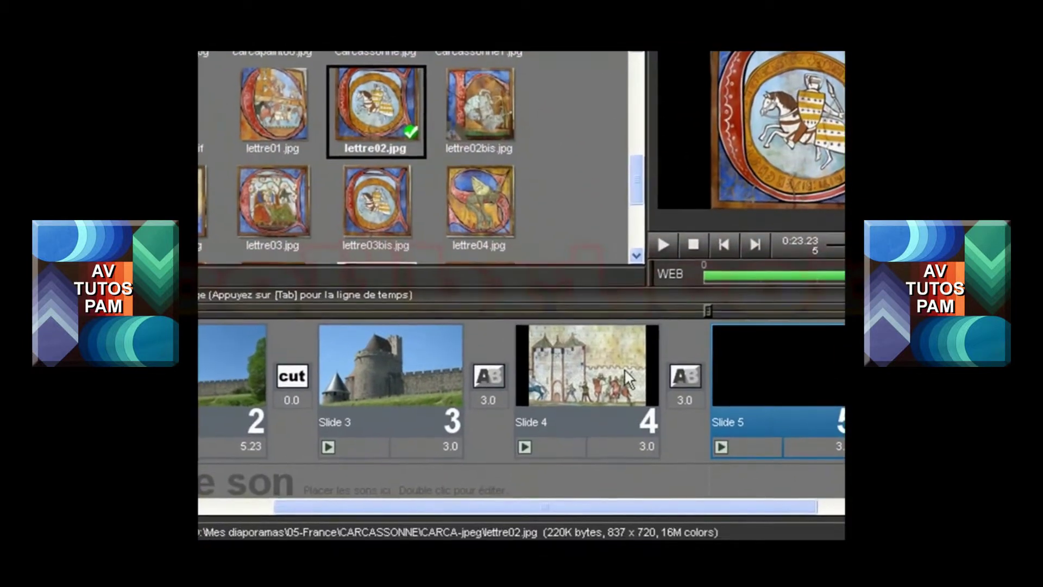
Move the lettre02.jpg slide ahead of the blank slide so the blank one closes the storyboard
drag(674, 506, 801, 505)
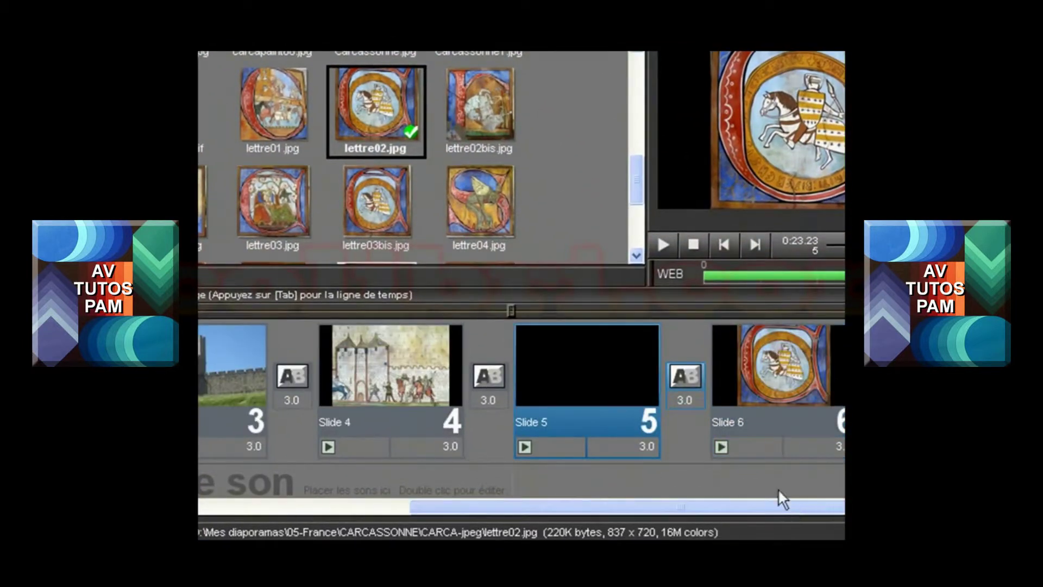
click(741, 429)
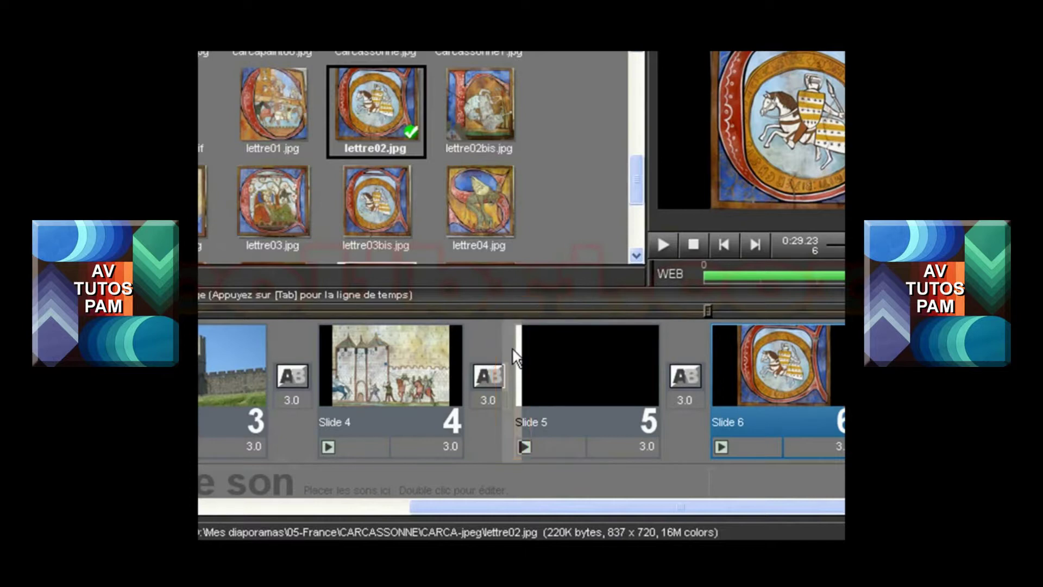
drag(511, 347, 511, 347)
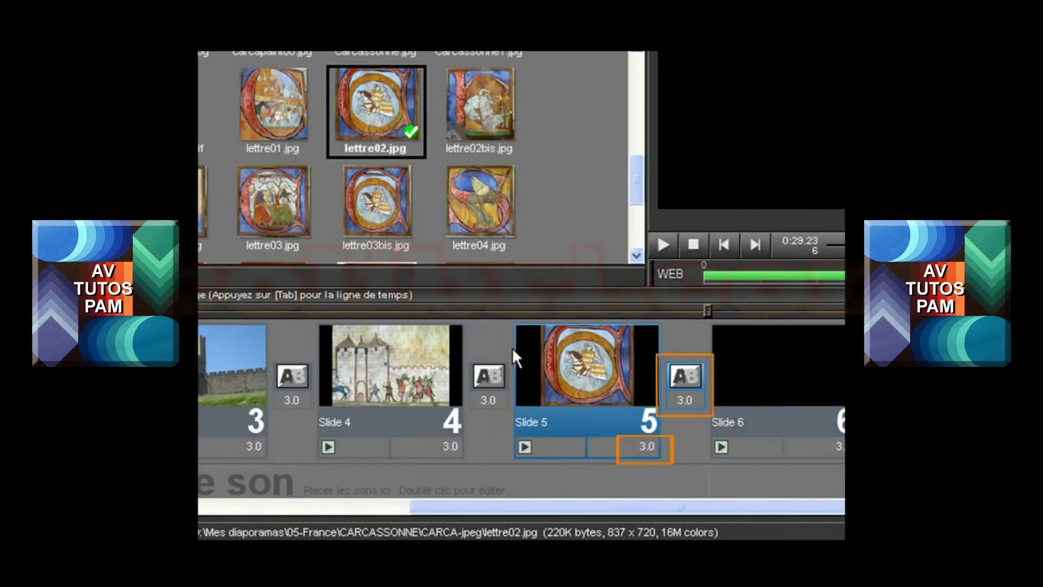
Delete slide 3, the close-up castle photo, from the storyboard
click(384, 350)
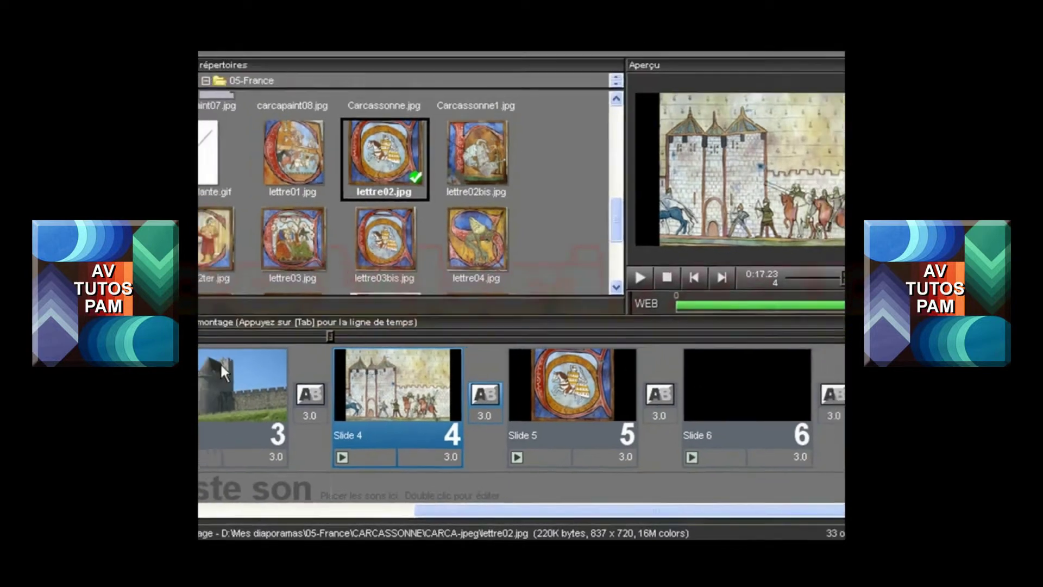
click(231, 380)
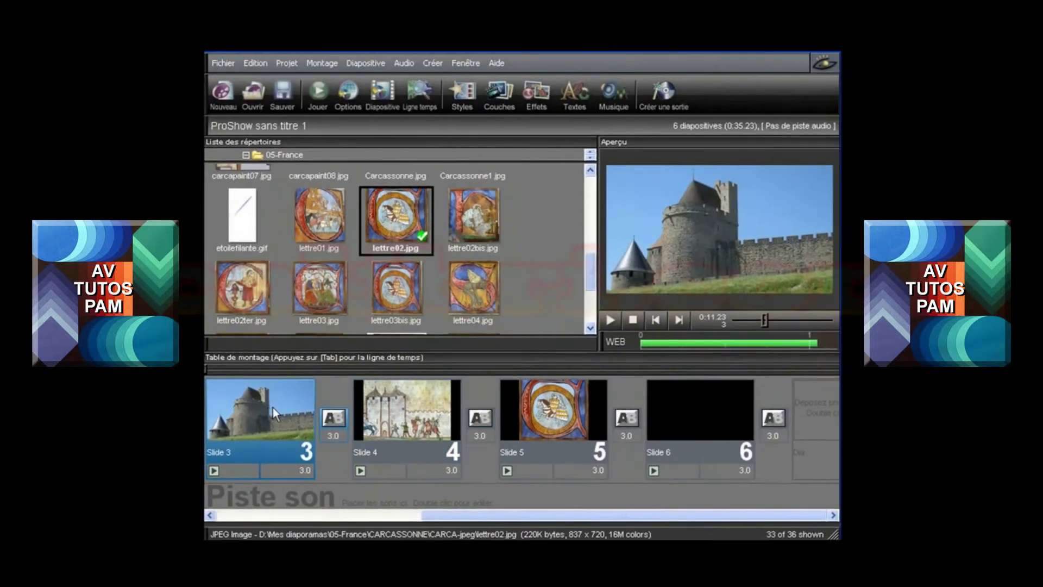
key(Delete)
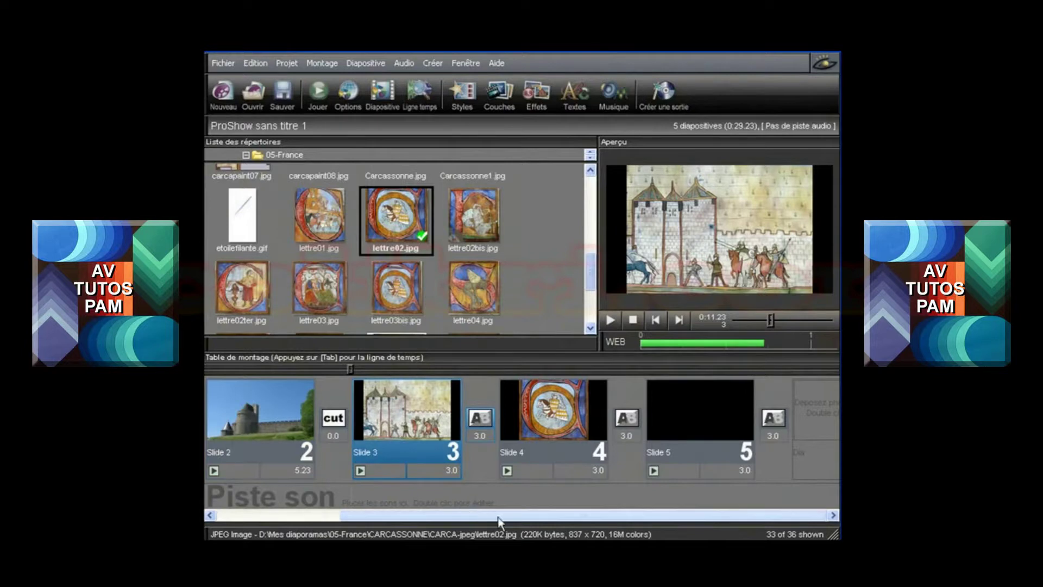
Examine the removal options for slide 3 and the editing commands with their shortcuts, then look at slides 2 and 3
scroll(435, 516, up, 2)
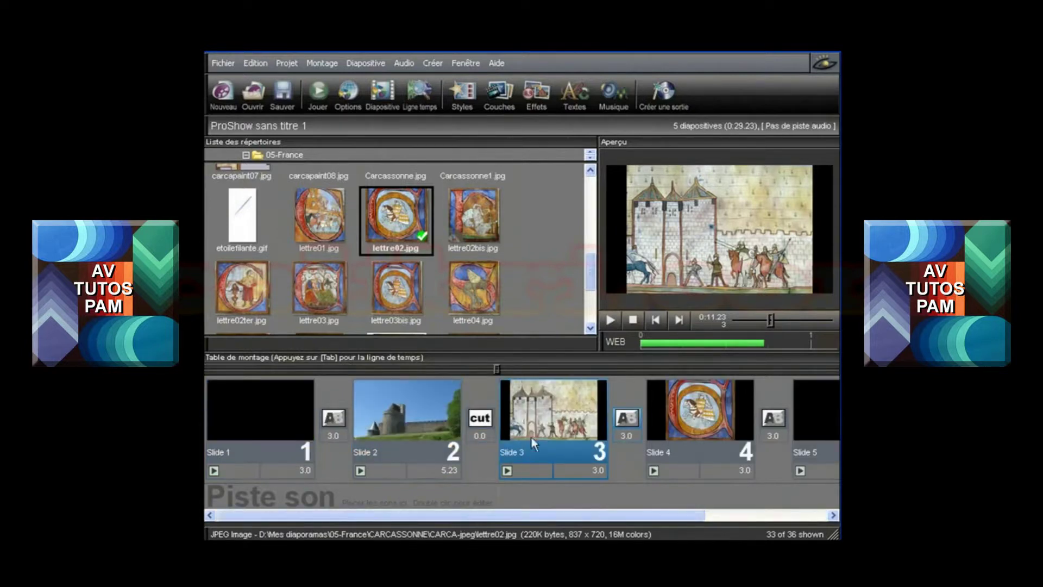
right_click(542, 413)
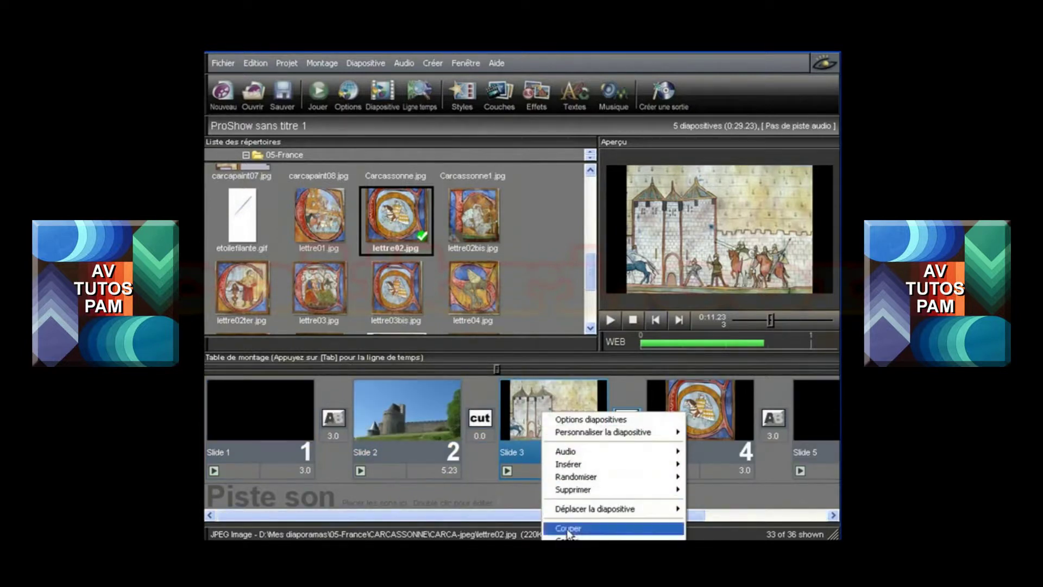
mouse_move(608, 490)
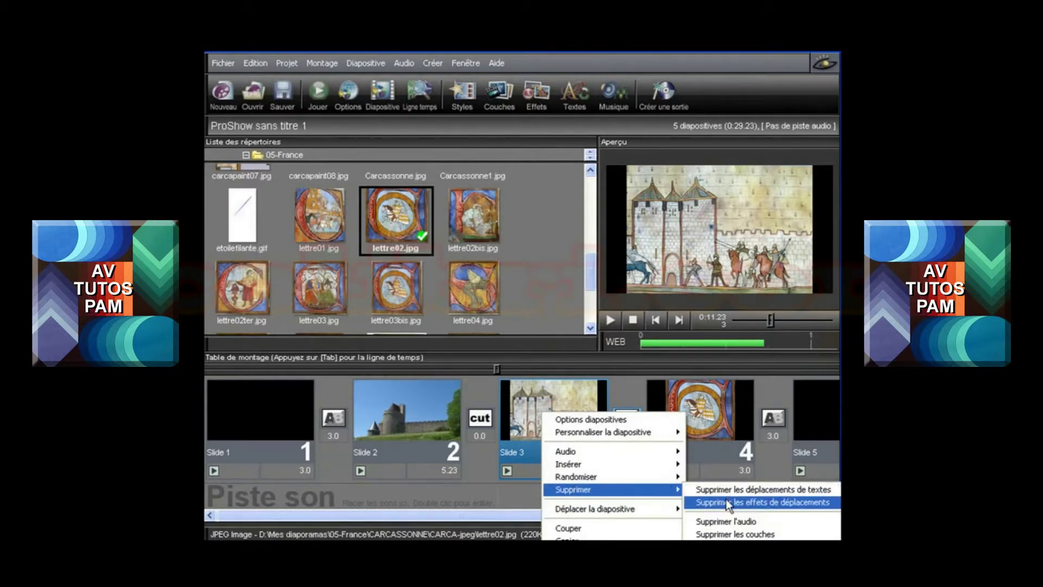
click(530, 406)
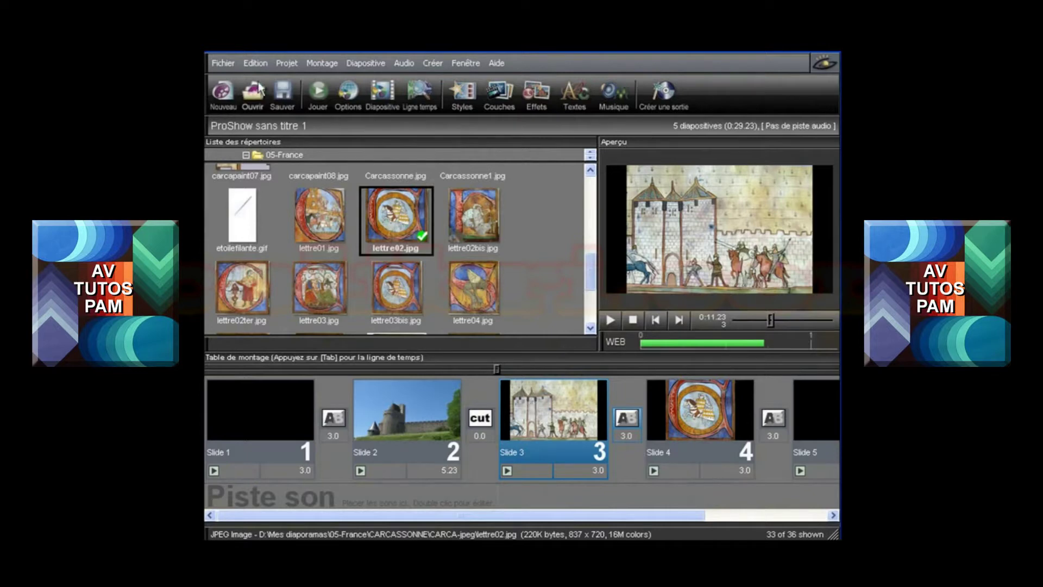
click(255, 64)
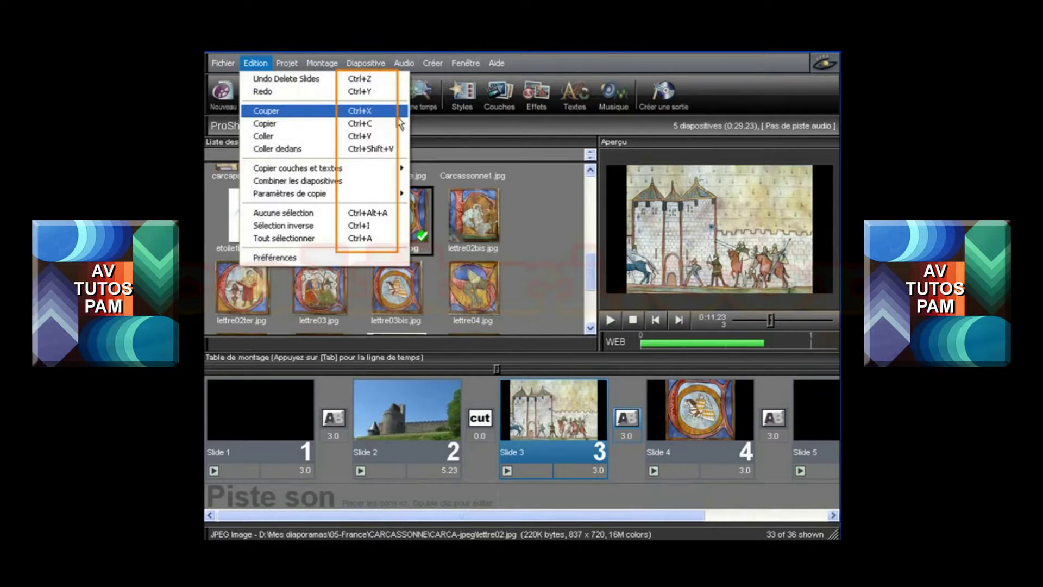
click(480, 393)
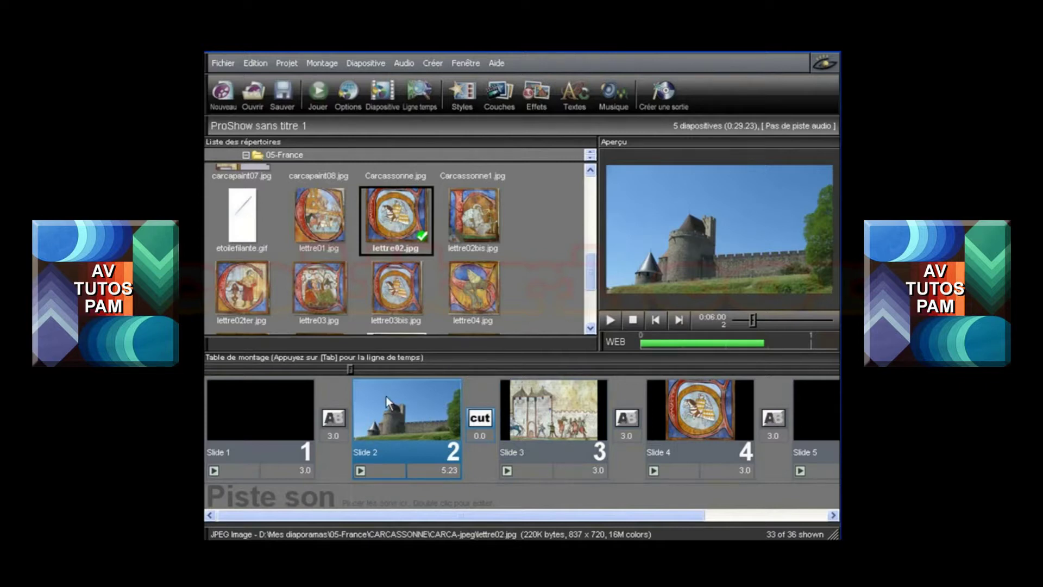
click(538, 414)
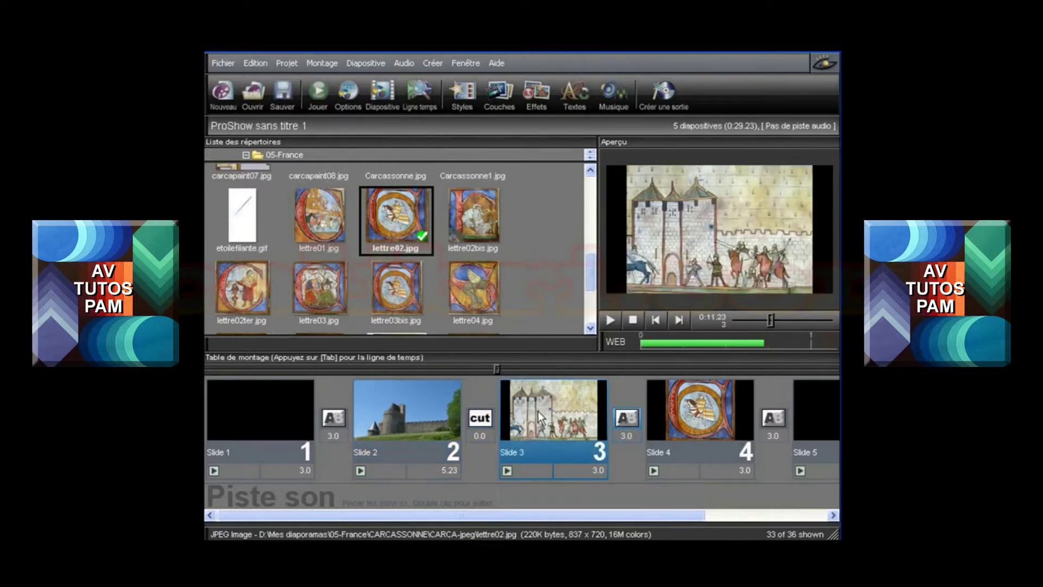
click(408, 398)
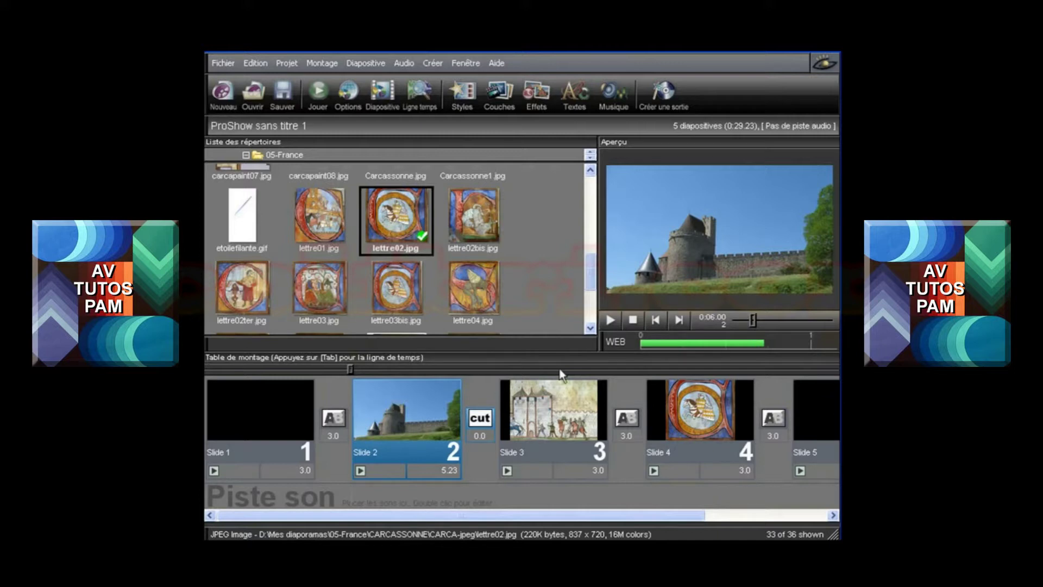
Preview the slideshow from the first slide and stop it during the transition between slides 3 and 4
click(655, 320)
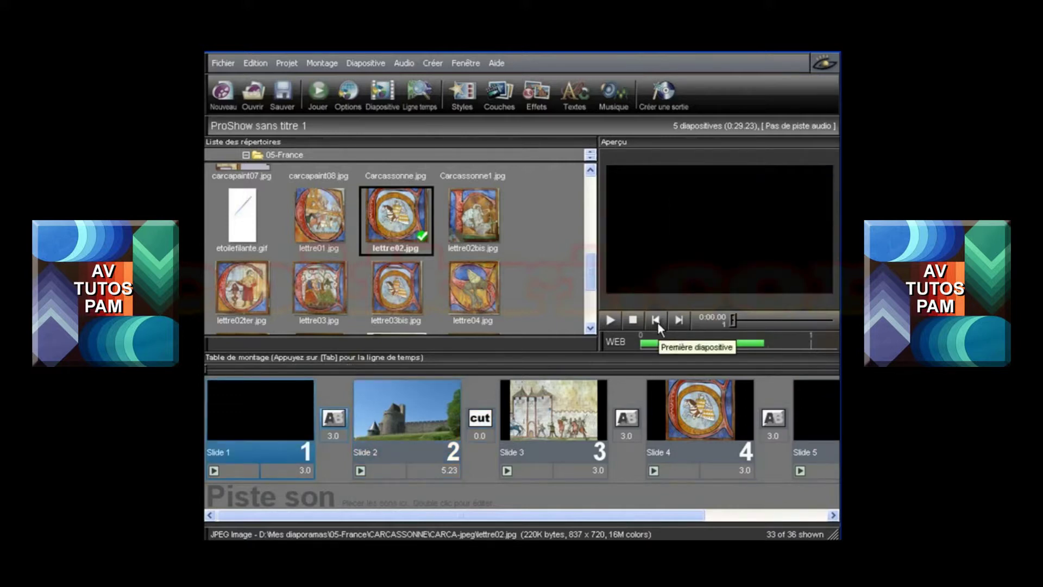
click(610, 320)
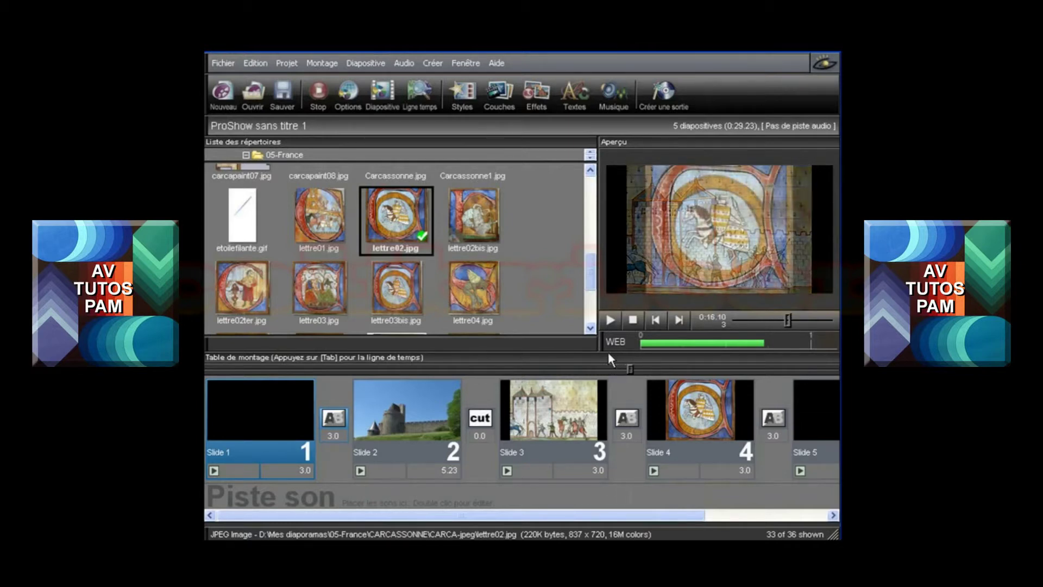
click(633, 320)
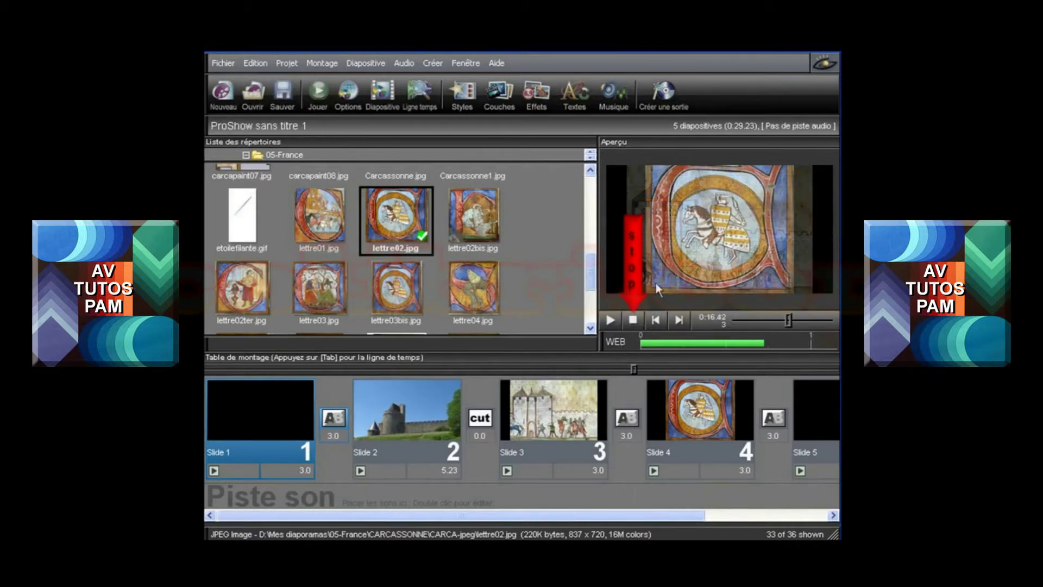
Switch the preview to full-screen viewing, play the slideshow and stop it
right_click(659, 249)
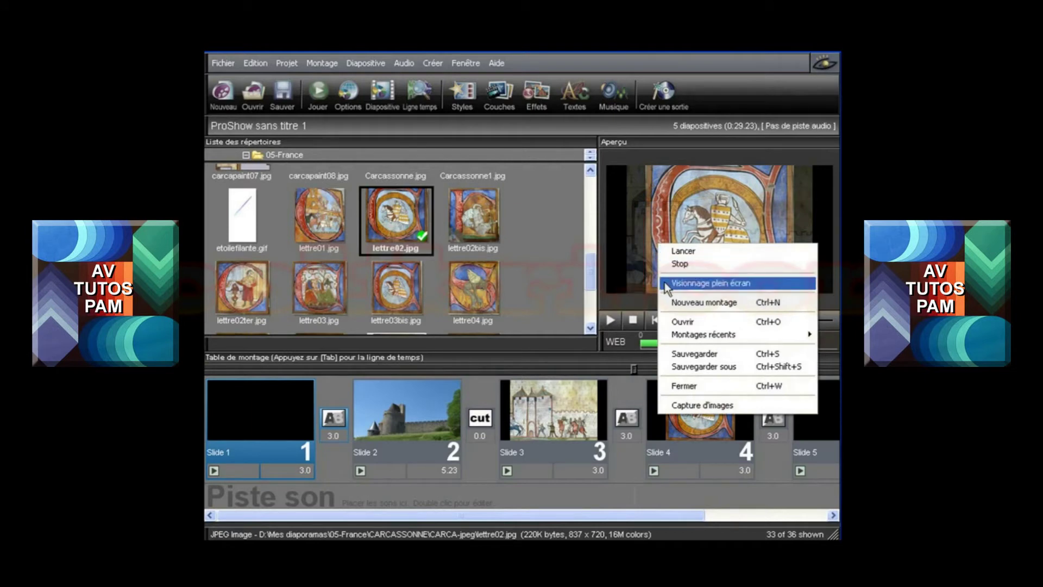
key(Escape)
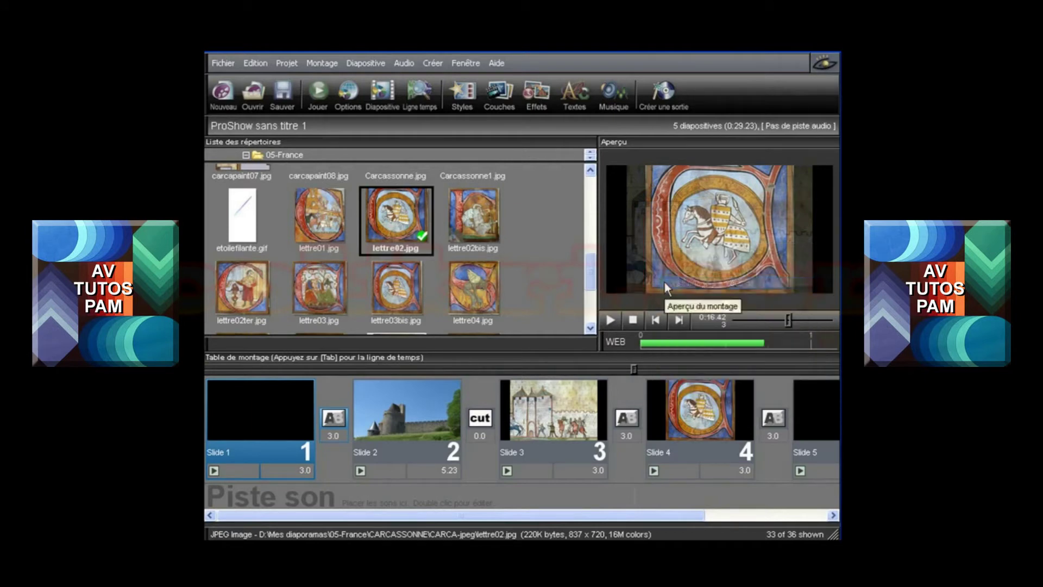
click(608, 320)
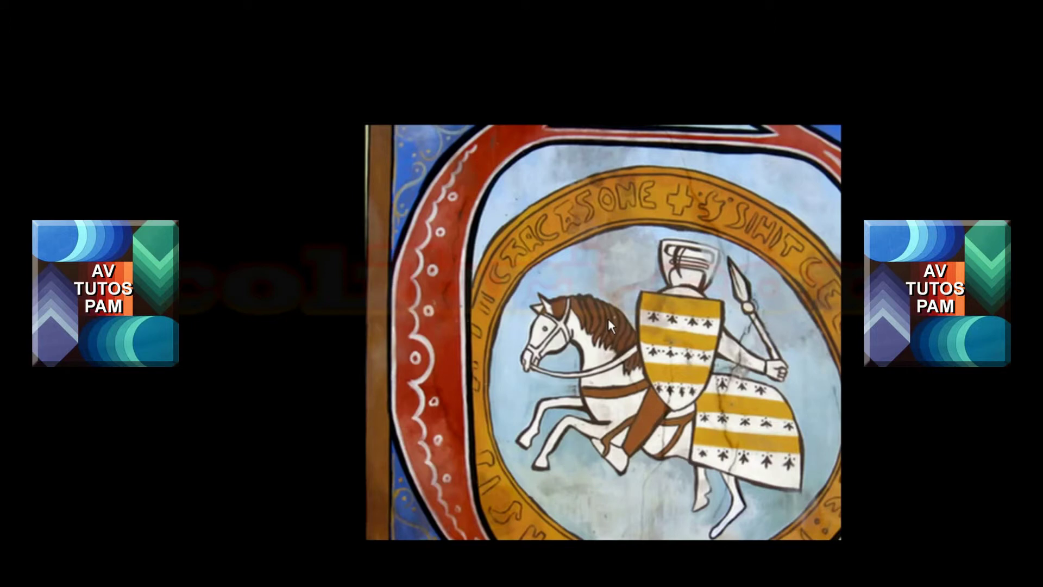
right_click(608, 318)
click(613, 340)
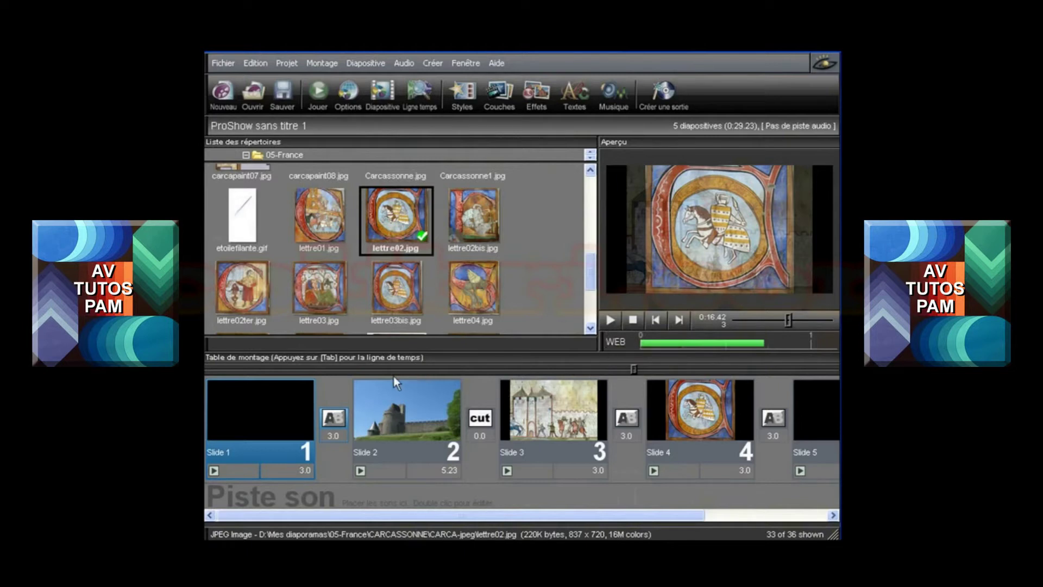
Position the preview on slide 2 and turn off full-screen viewing
click(372, 370)
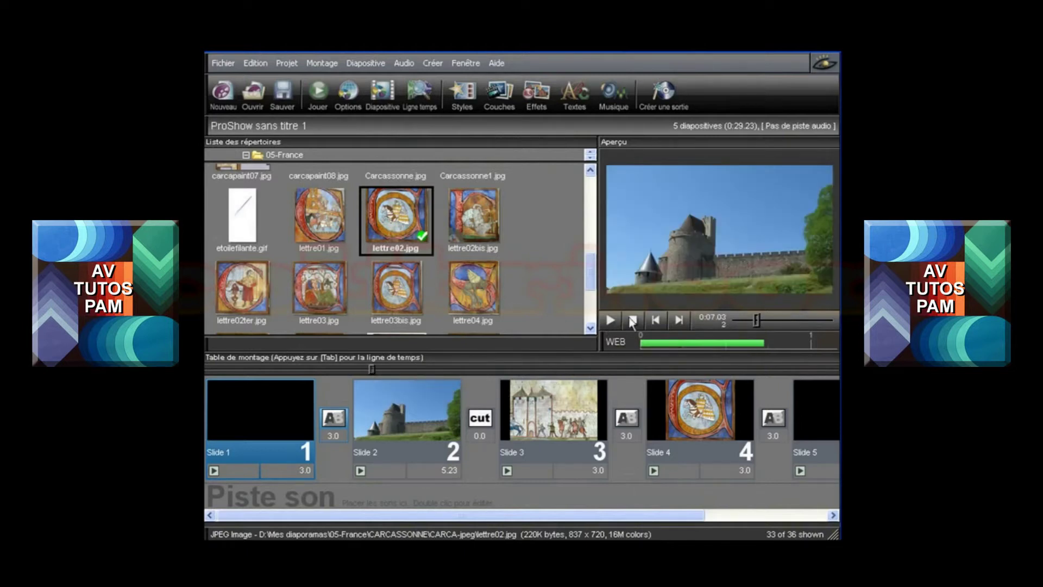
right_click(654, 232)
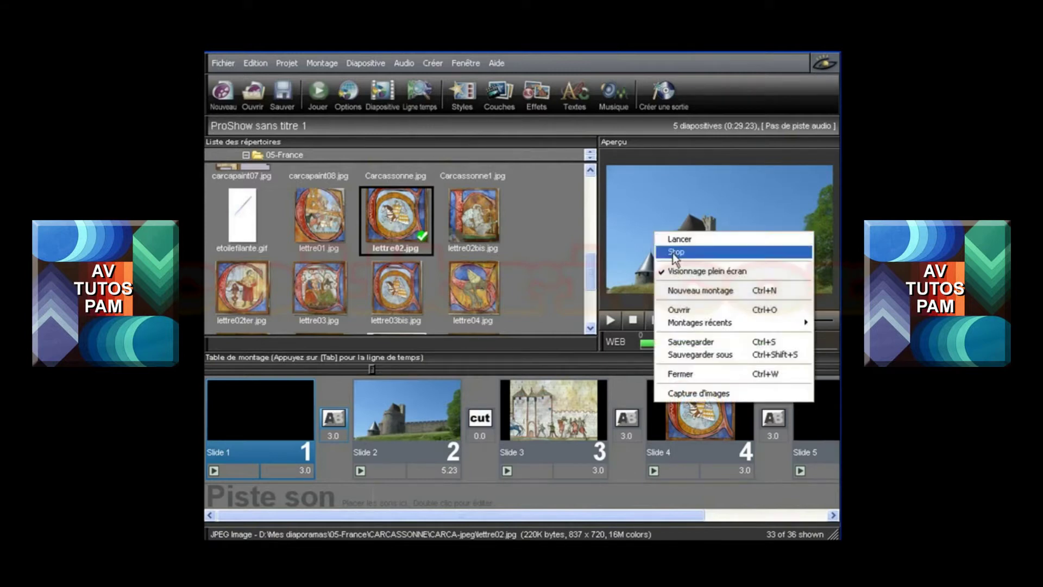
click(686, 271)
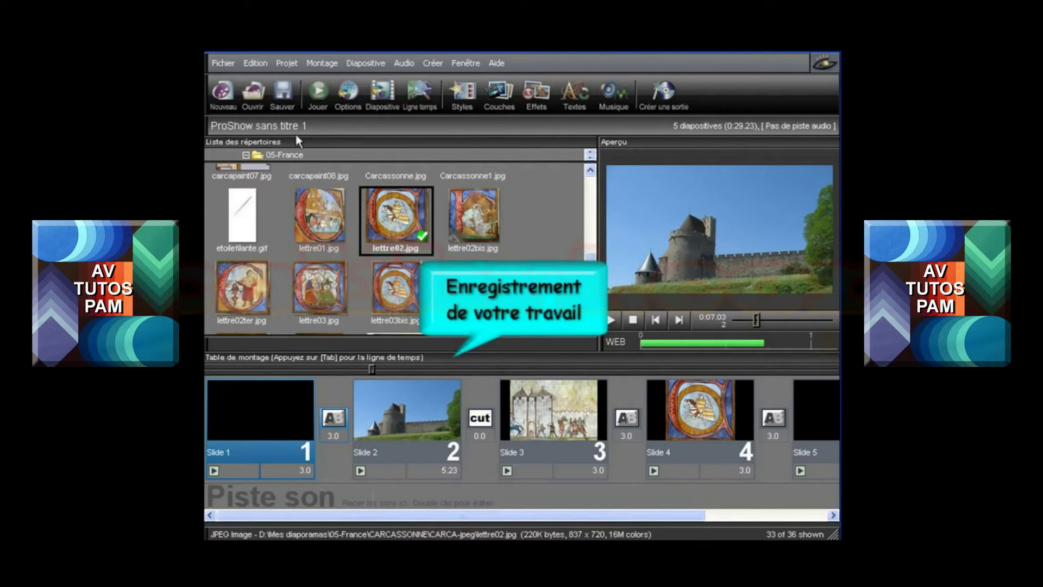
Start saving the show and create and open a new folder named "mon montage" in Mes documents
click(283, 108)
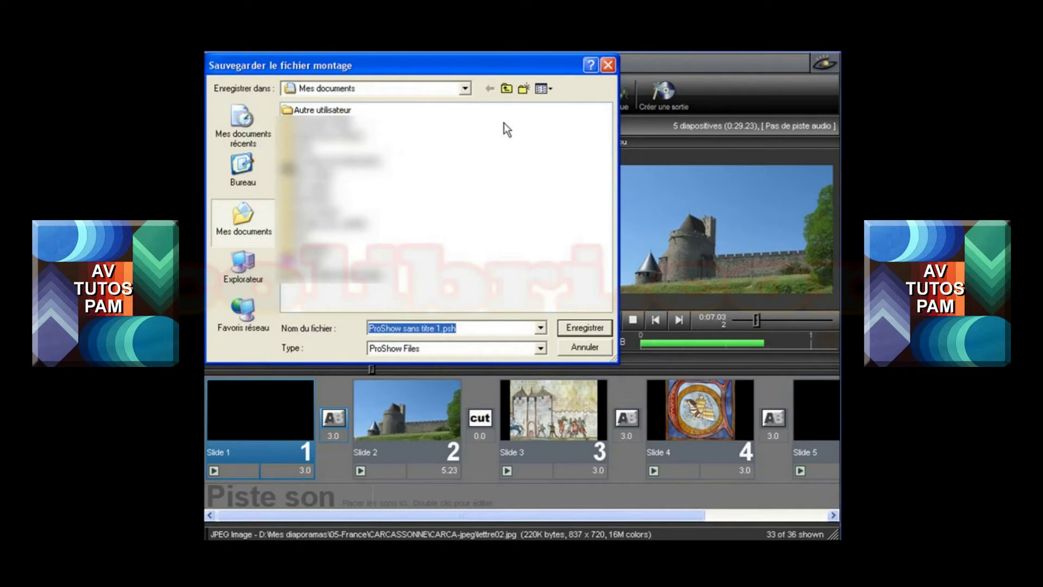
click(521, 91)
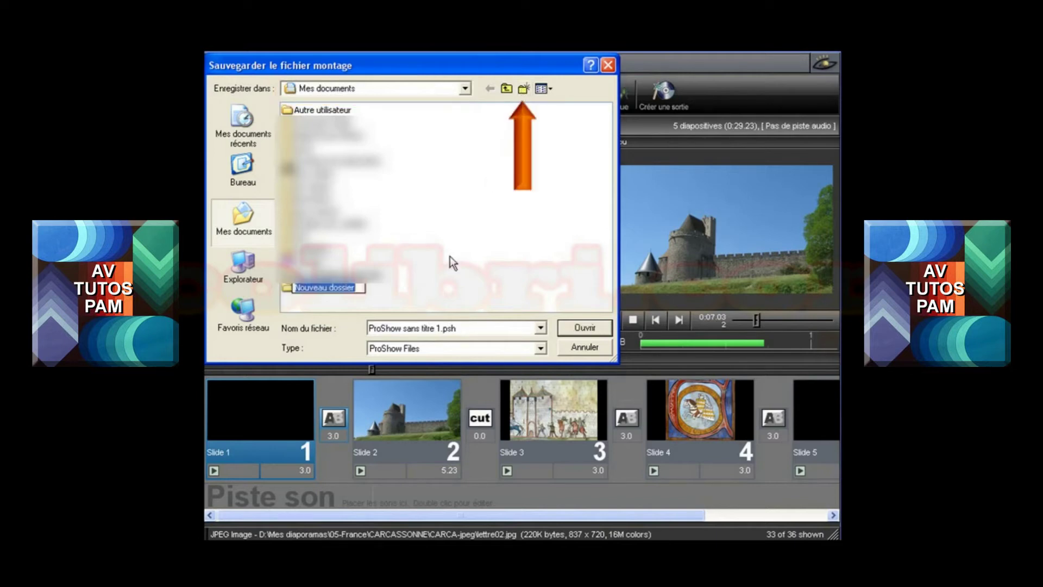
text(mon)
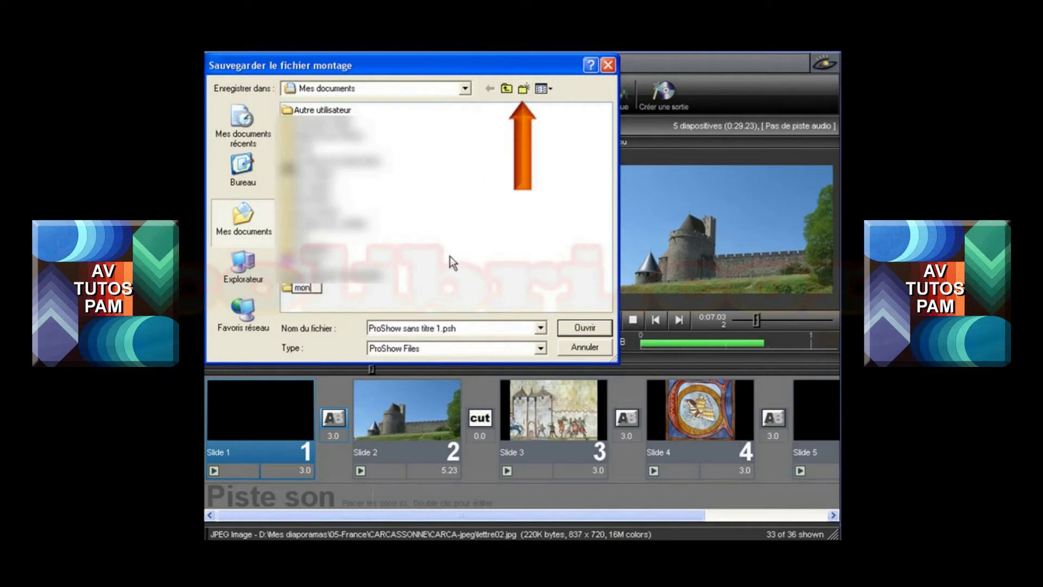
text( montage)
key(Return)
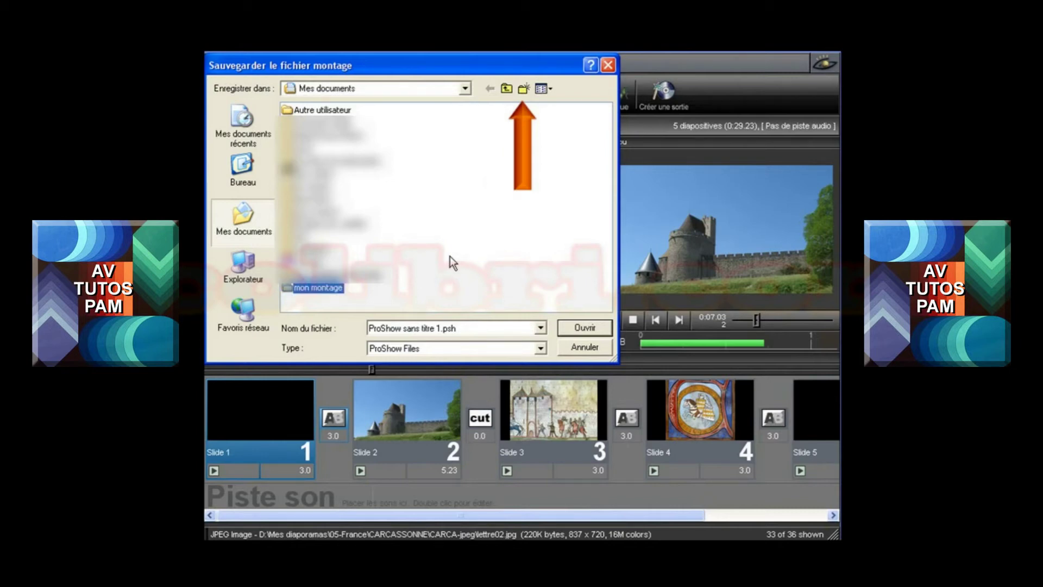
double_click(313, 288)
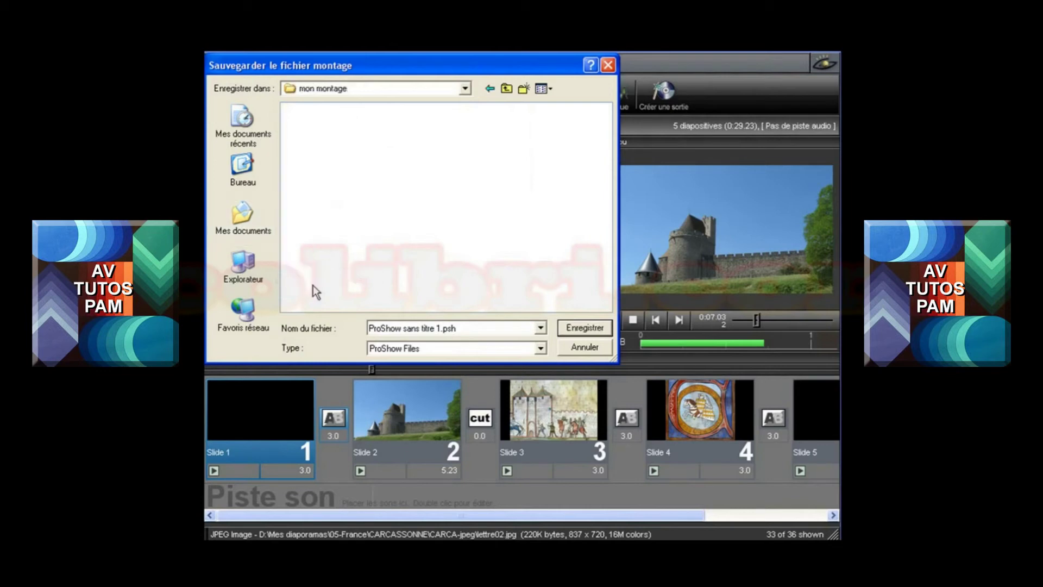
Save the show in the mon montage folder under the file name essai01
drag(456, 326, 369, 328)
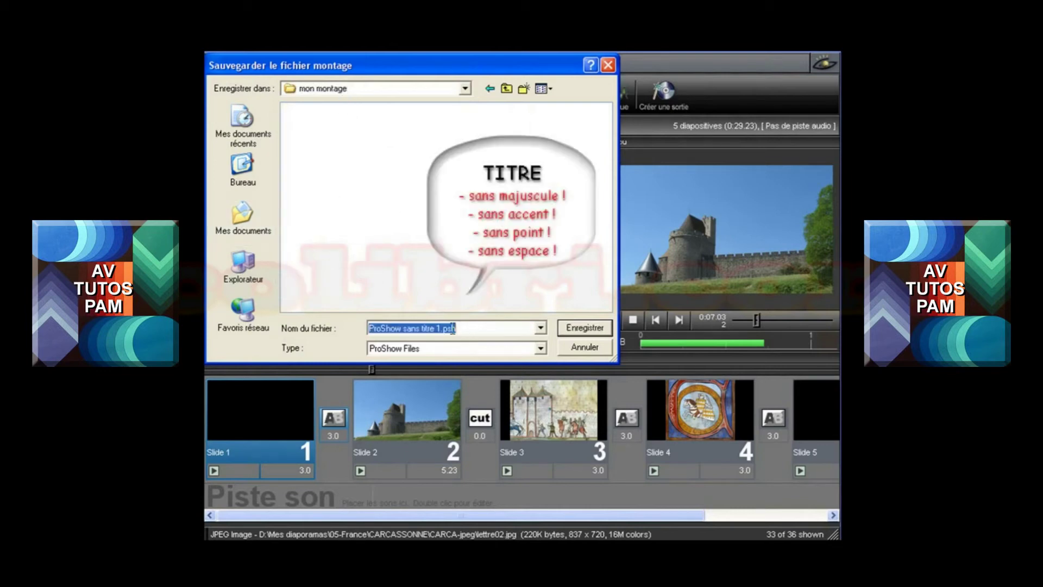
text(essai)
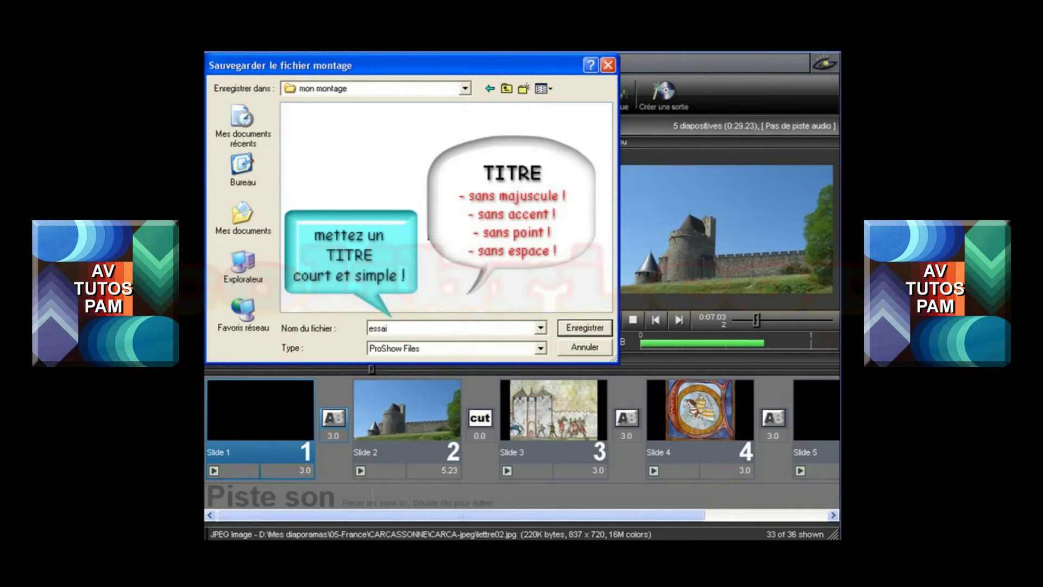
text(01)
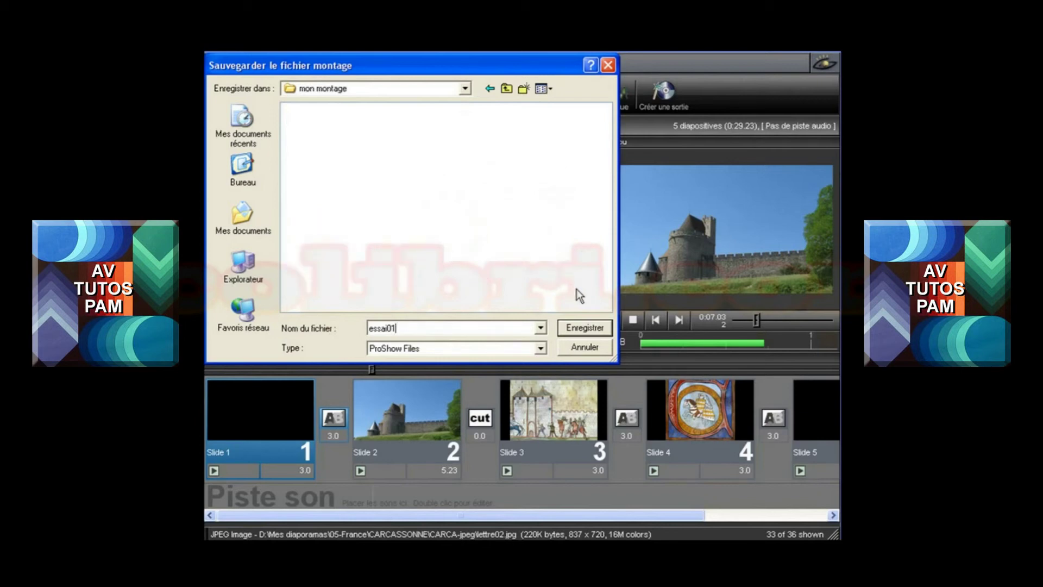
click(581, 329)
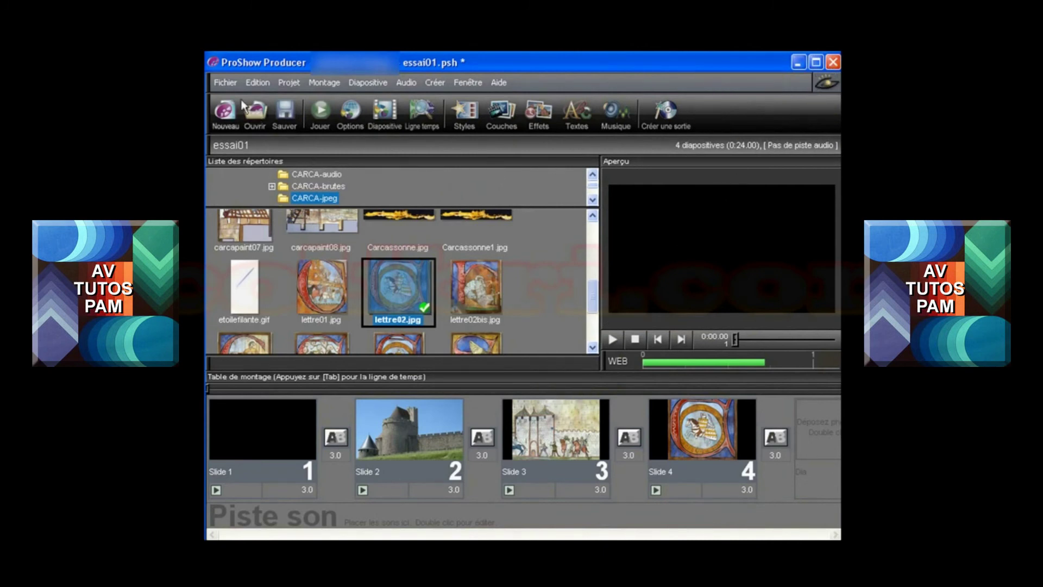
click(228, 82)
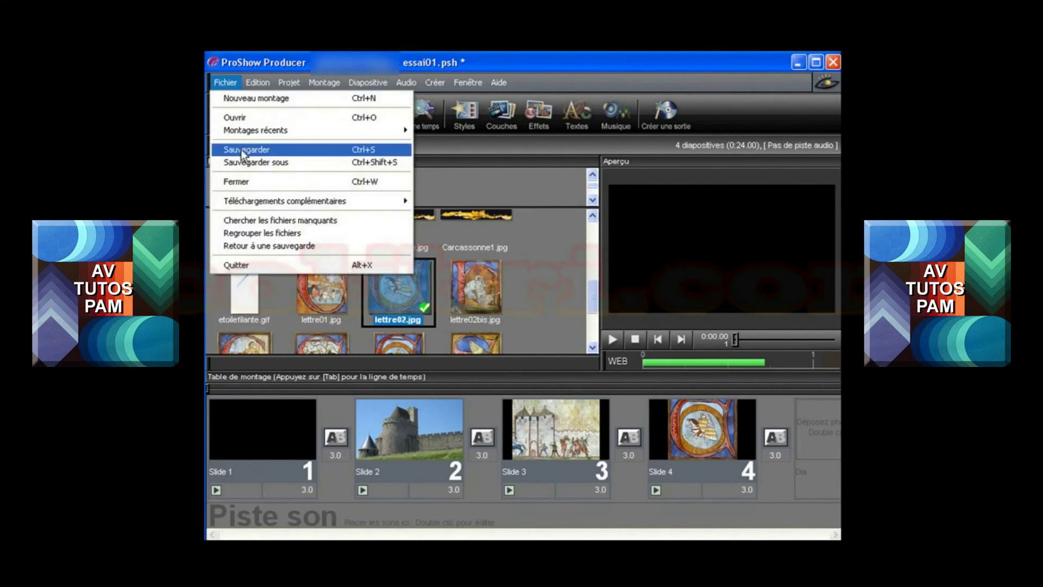
click(555, 265)
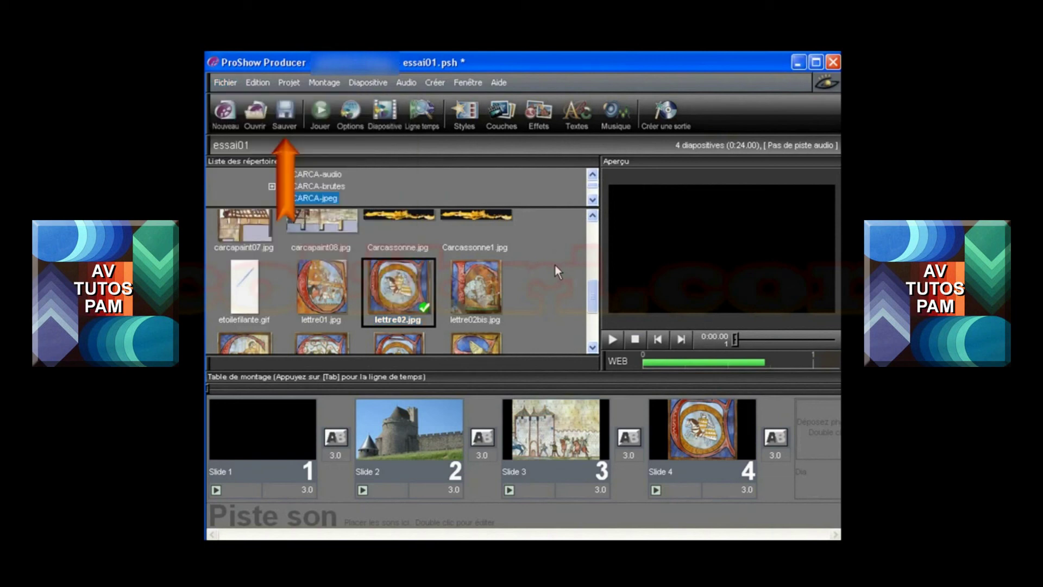